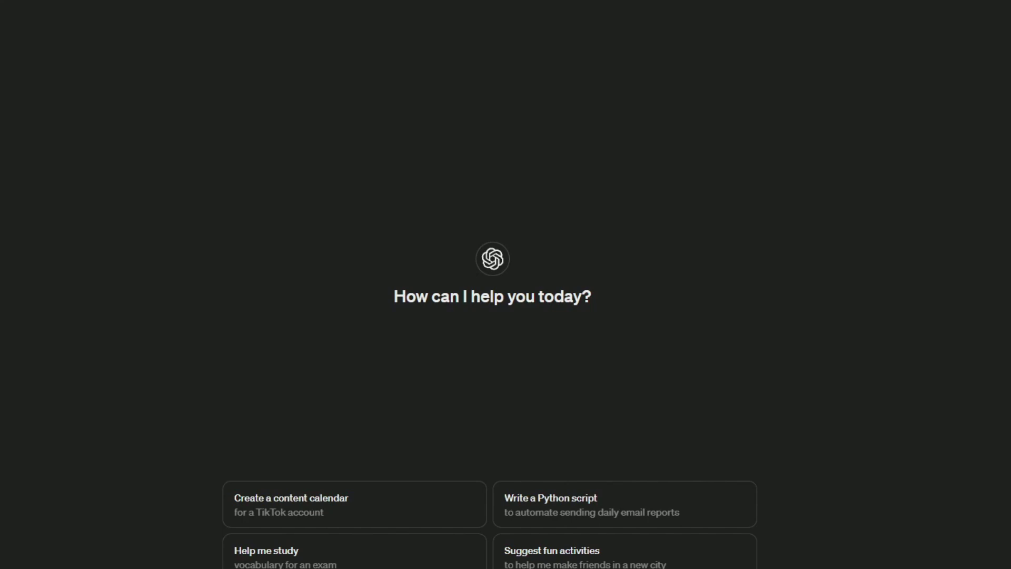
# - Get ChatGPT's 'How to Catch a Fish' cover-art prompt, copy it, and open a new tab
pyautogui.press('Return')
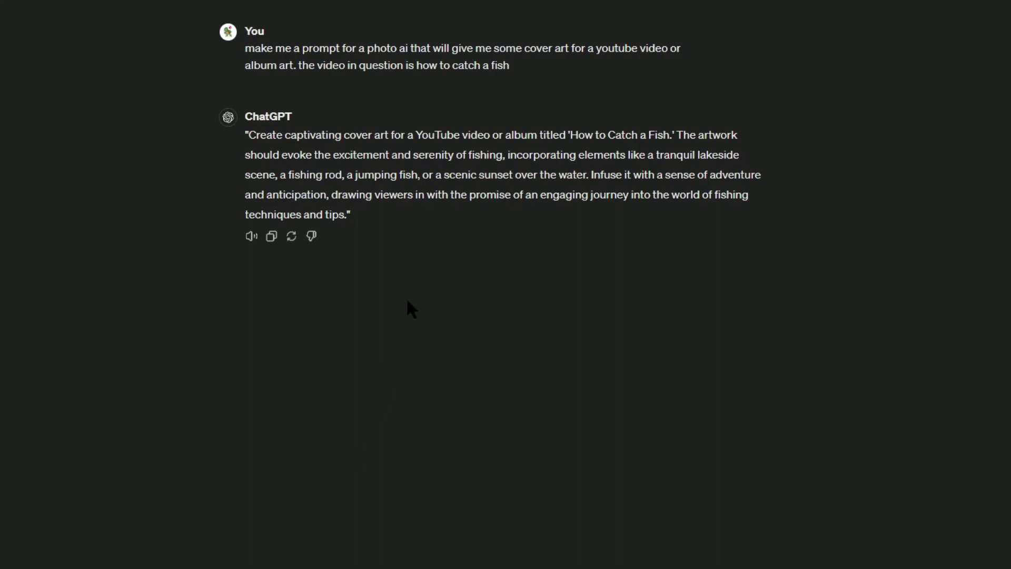
pyautogui.moveTo(246, 135); pyautogui.dragTo(348, 216)
pyautogui.hotkey('ctrl', 'c')
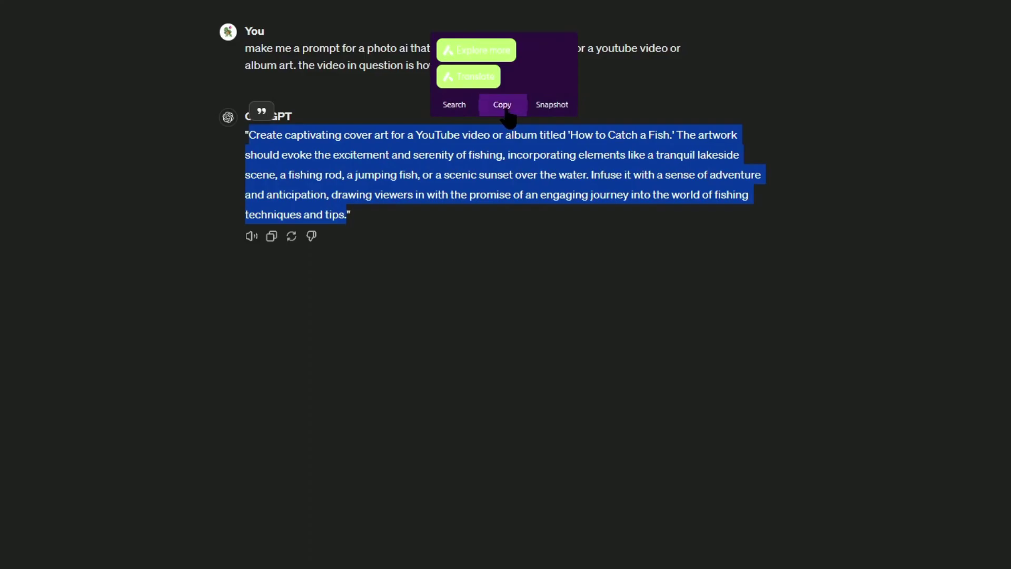
pyautogui.click(504, 108)
pyautogui.click(169, 7)
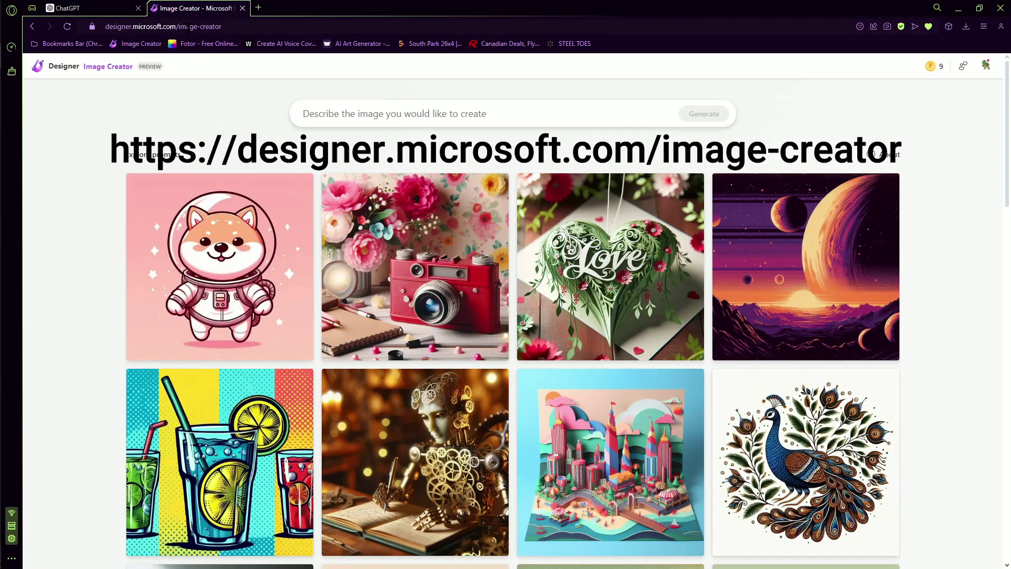
# - Paste the fishing cover-art prompt into Designer Image Creator and generate four images
pyautogui.click(510, 111)
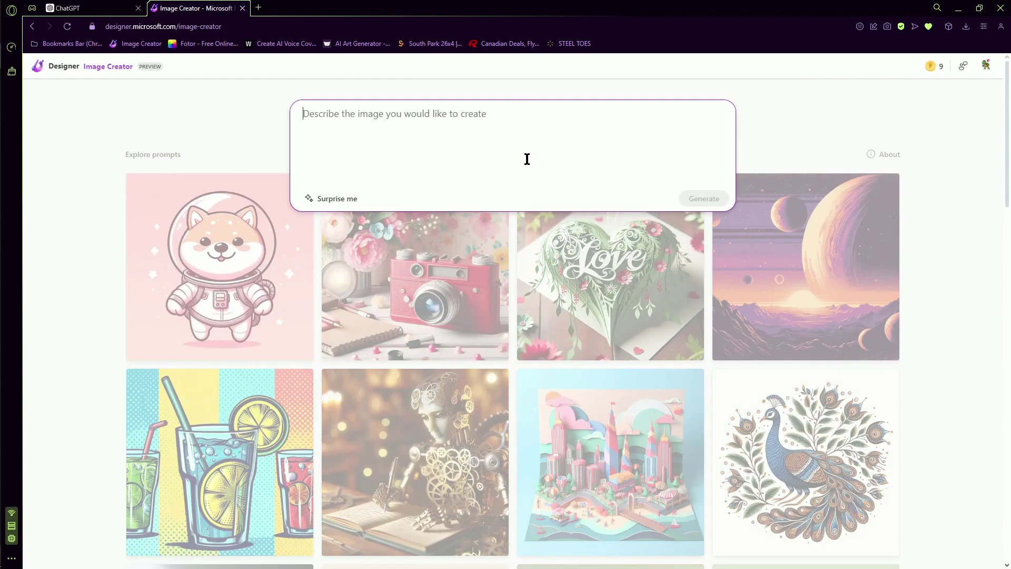
pyautogui.hotkey('ctrl', 'v')
pyautogui.click(718, 200)
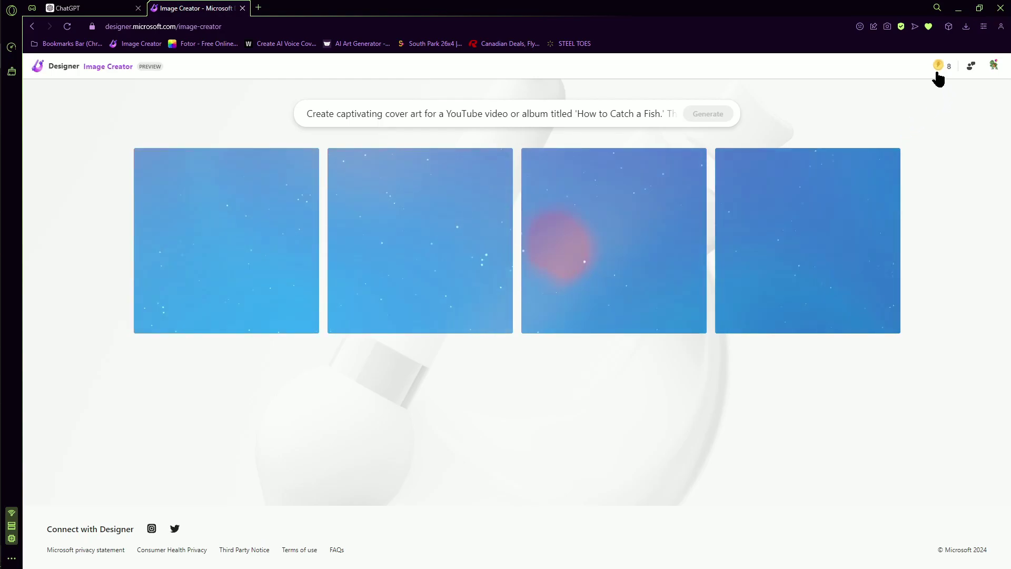
pyautogui.moveTo(942, 74)
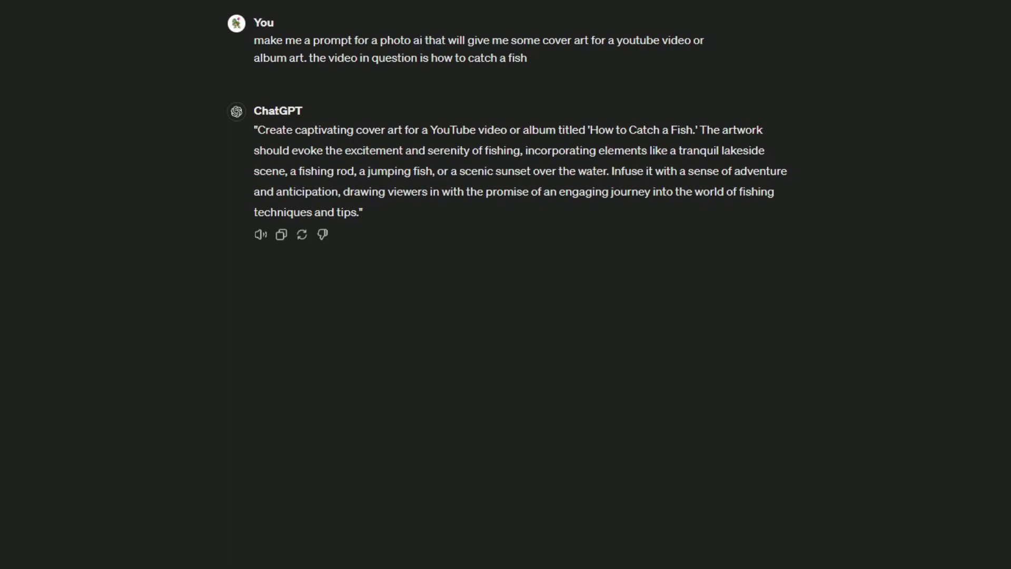
# - Ask ChatGPT for a prompt featuring the word 'FISH' and select the new reply
pyautogui.press('Return')
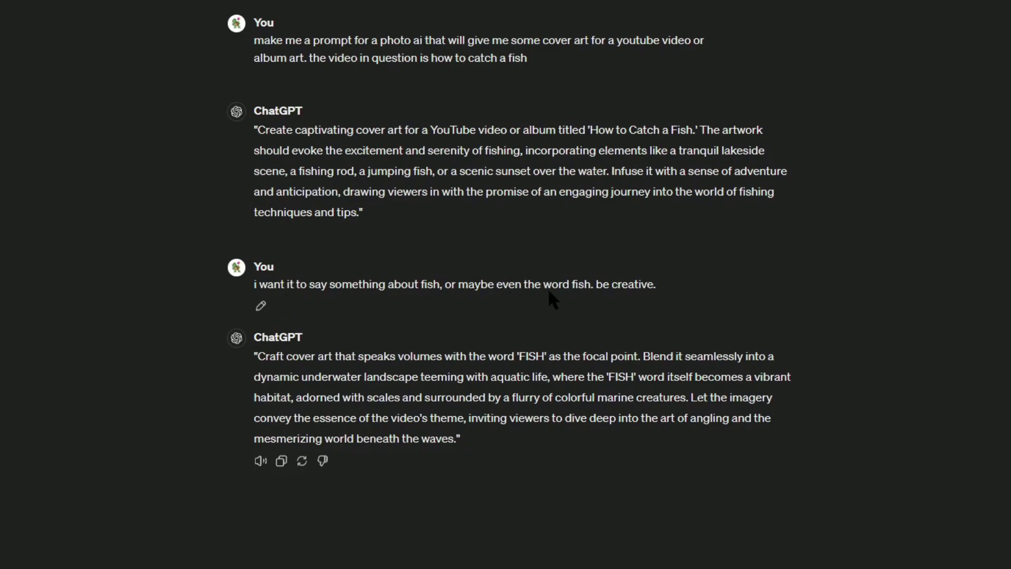
pyautogui.moveTo(455, 441); pyautogui.dragTo(267, 350)
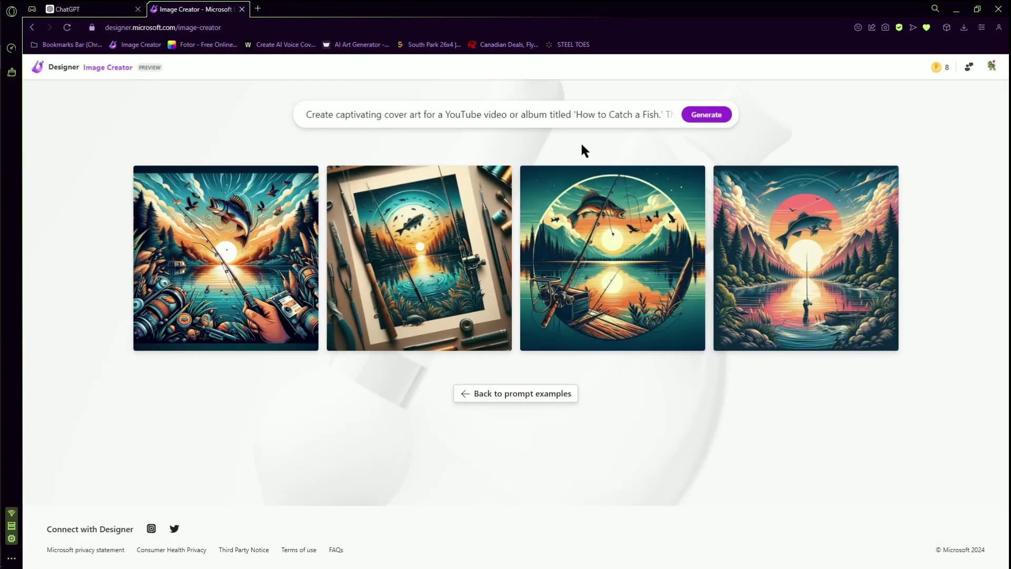
# - Replace the Image Creator prompt with the FISH prompt, generate, and enlarge the second result
pyautogui.doubleClick(611, 112)
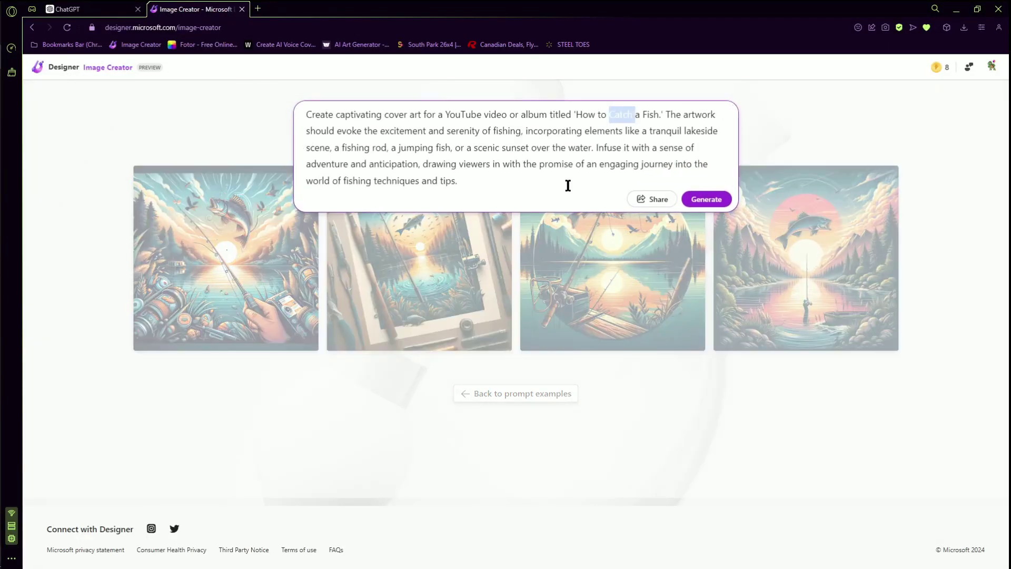
pyautogui.moveTo(568, 185); pyautogui.dragTo(296, 90)
pyautogui.hotkey('ctrl', 'v')
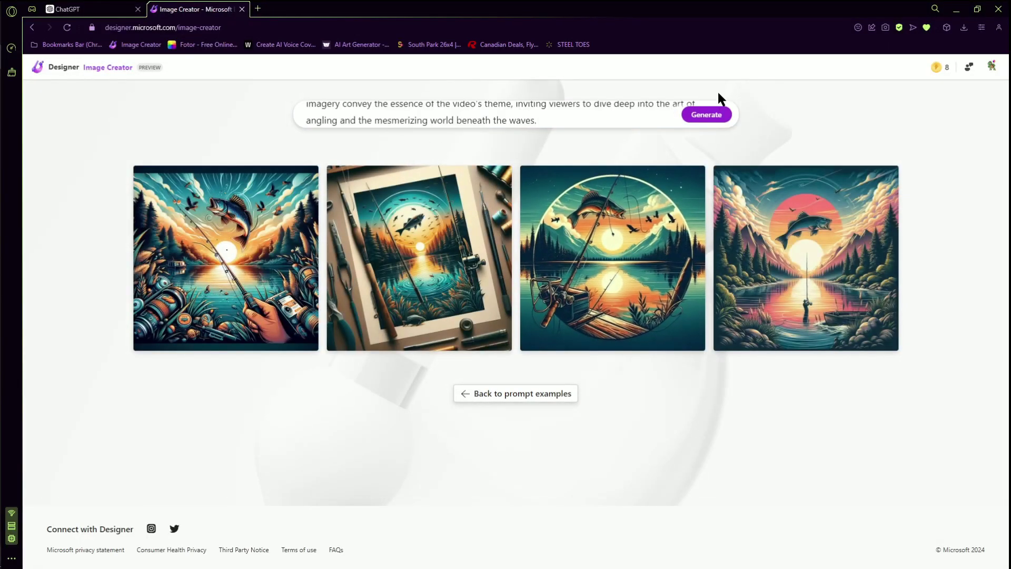
pyautogui.click(718, 116)
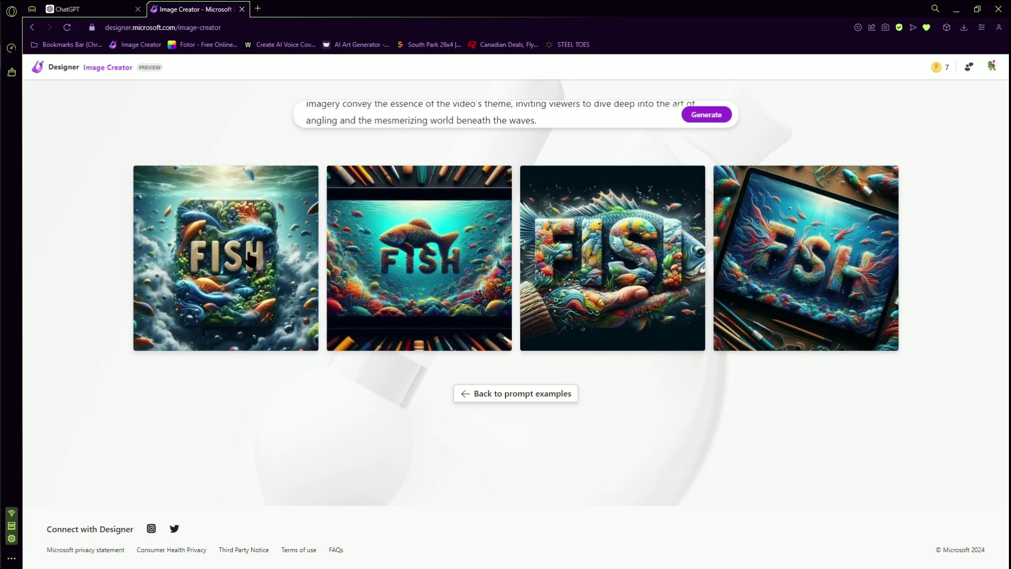
pyautogui.click(456, 266)
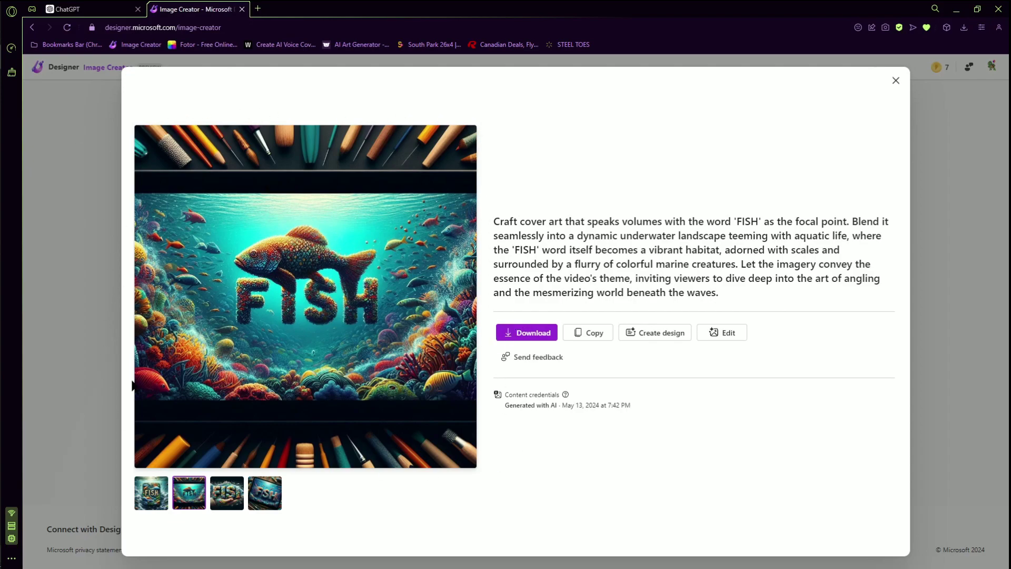
# - Download the enlarged underwater FISH image as Designer (8).jpeg
pyautogui.click(539, 342)
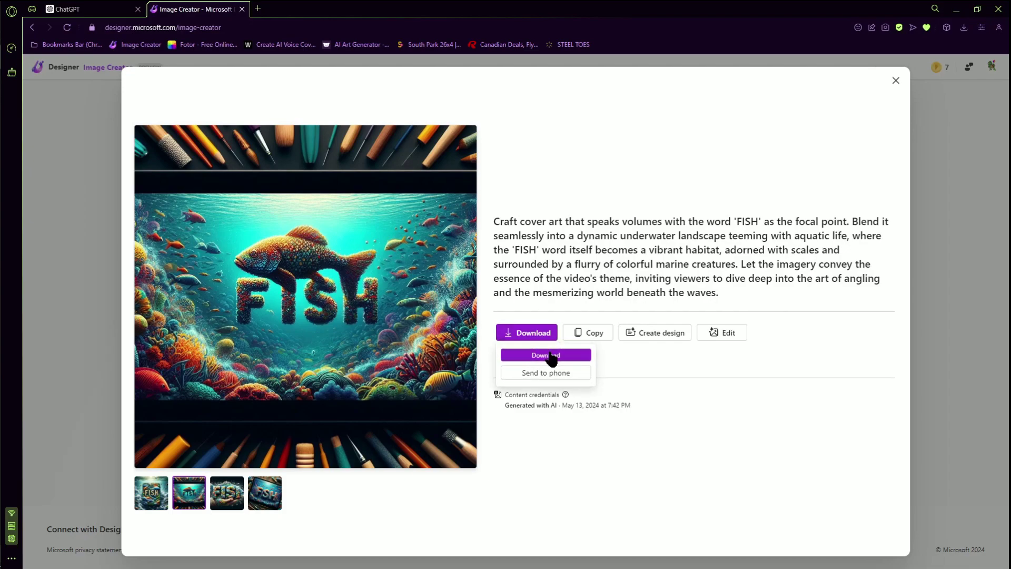
pyautogui.click(551, 356)
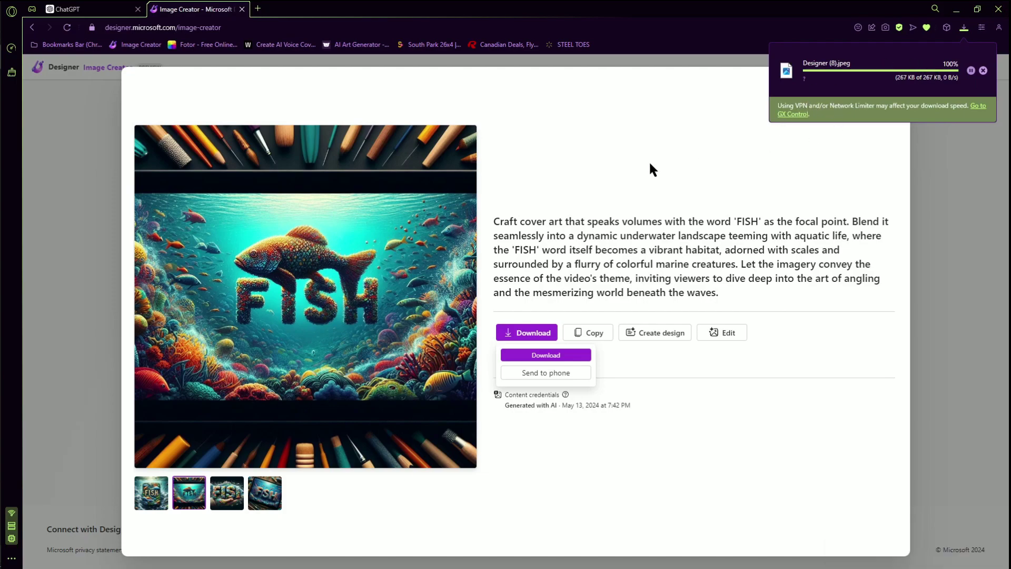
# - Open Designer (8).jpeg from the Downloads folder in Paint 3D and close the browser image view
pyautogui.click(983, 70)
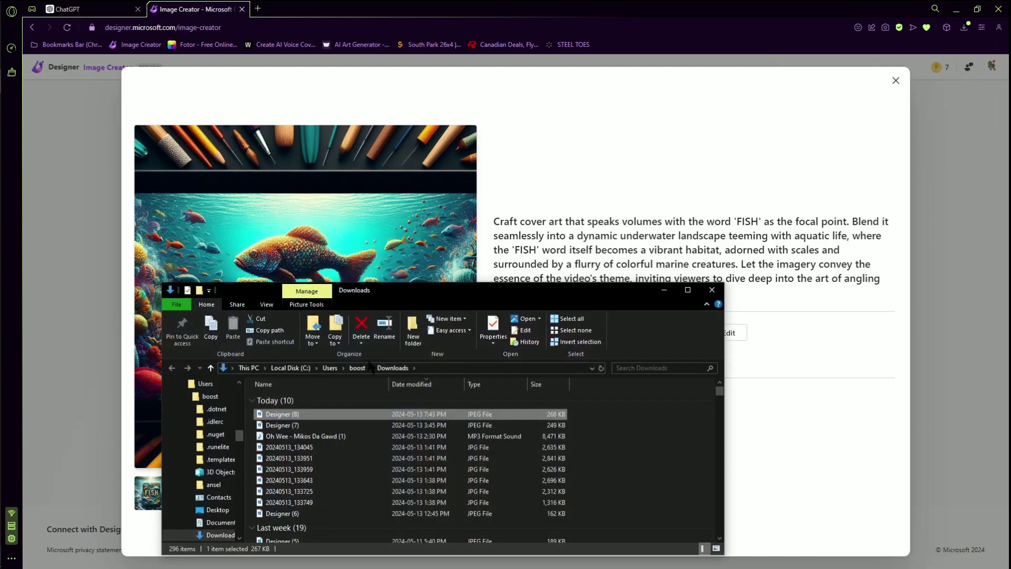
pyautogui.rightClick(310, 416)
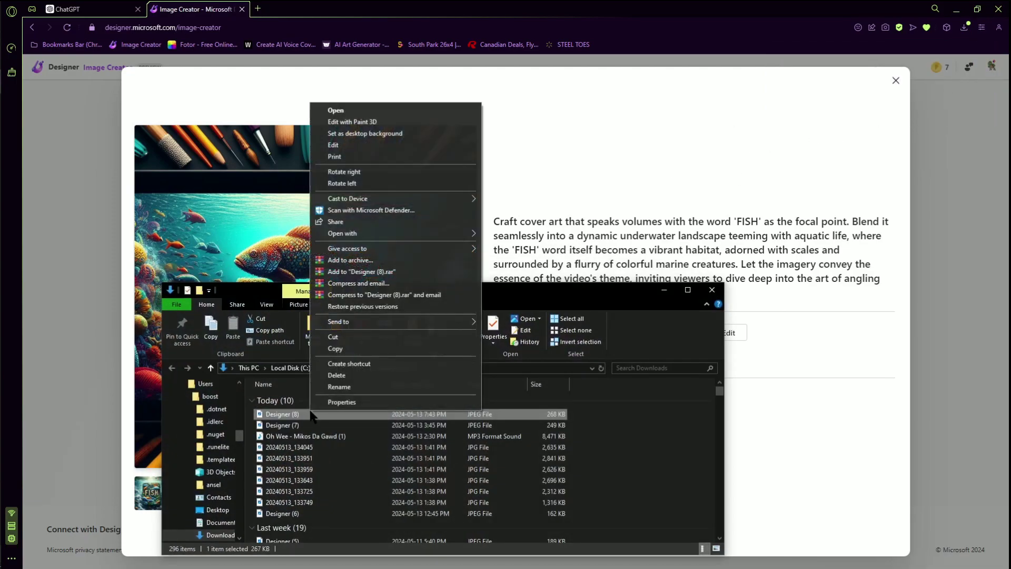
pyautogui.click(388, 123)
pyautogui.click(896, 82)
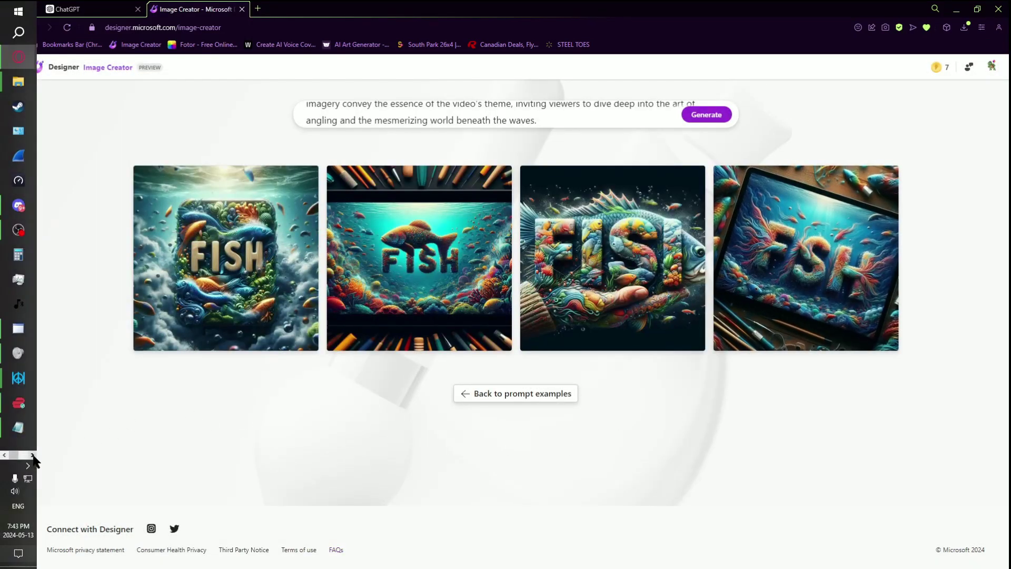
pyautogui.click(33, 455)
# - Cut the FISH image, widen the canvas to a landscape shape, and paste the image back
pyautogui.click(16, 59)
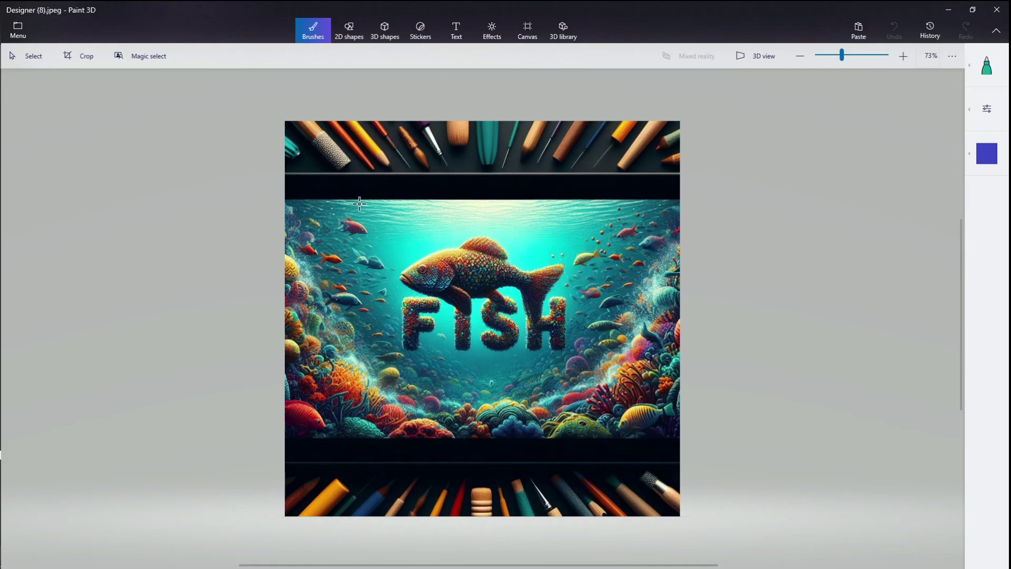
pyautogui.click(21, 56)
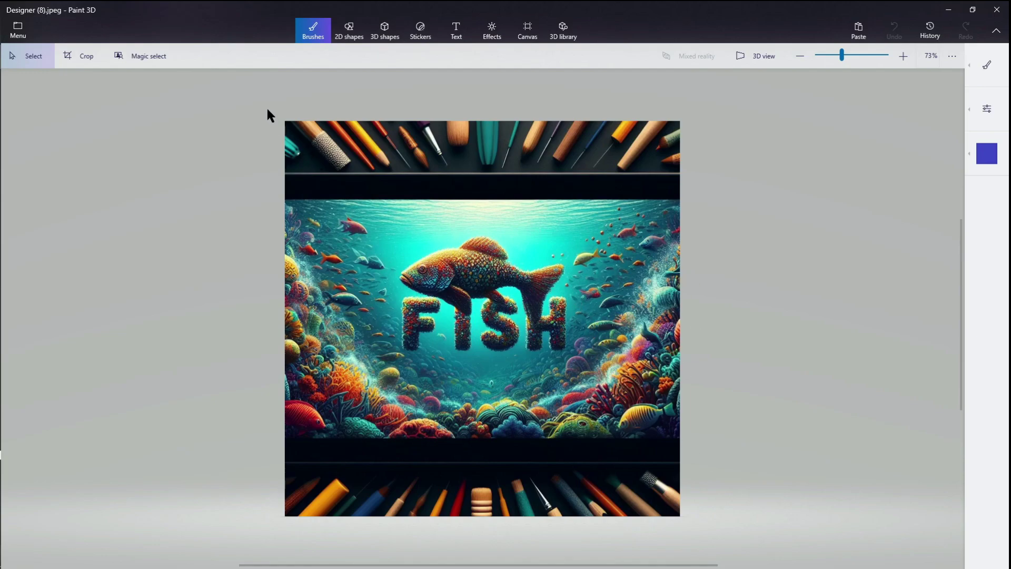
pyautogui.moveTo(268, 108); pyautogui.dragTo(714, 530)
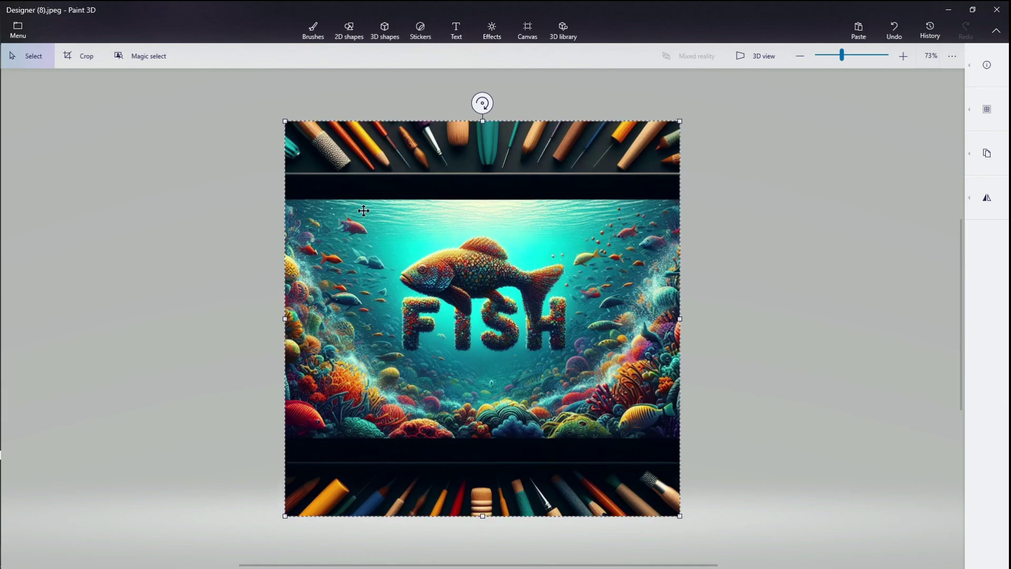
pyautogui.press('Delete')
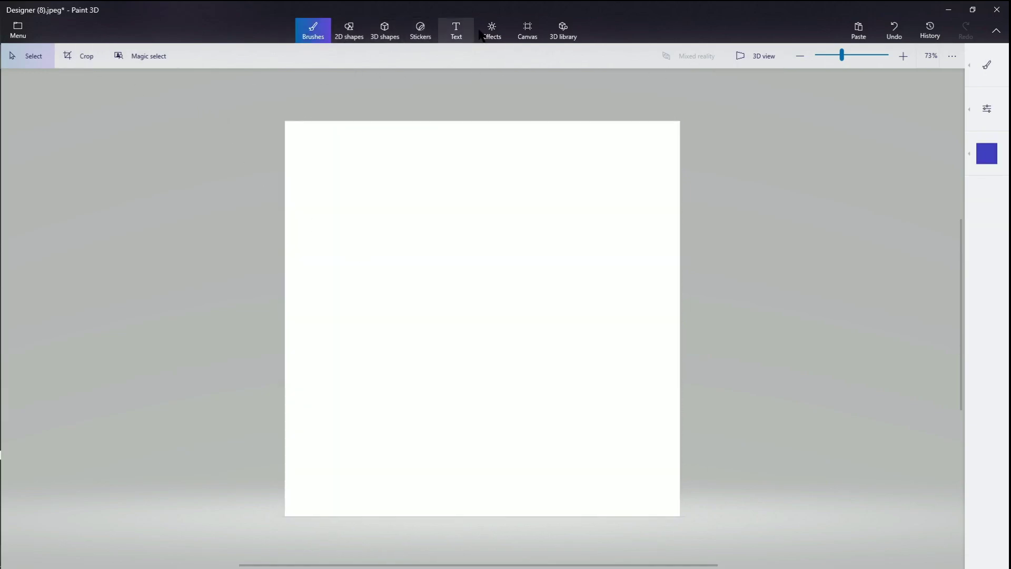
pyautogui.click(528, 31)
pyautogui.moveTo(284, 119); pyautogui.dragTo(169, 321)
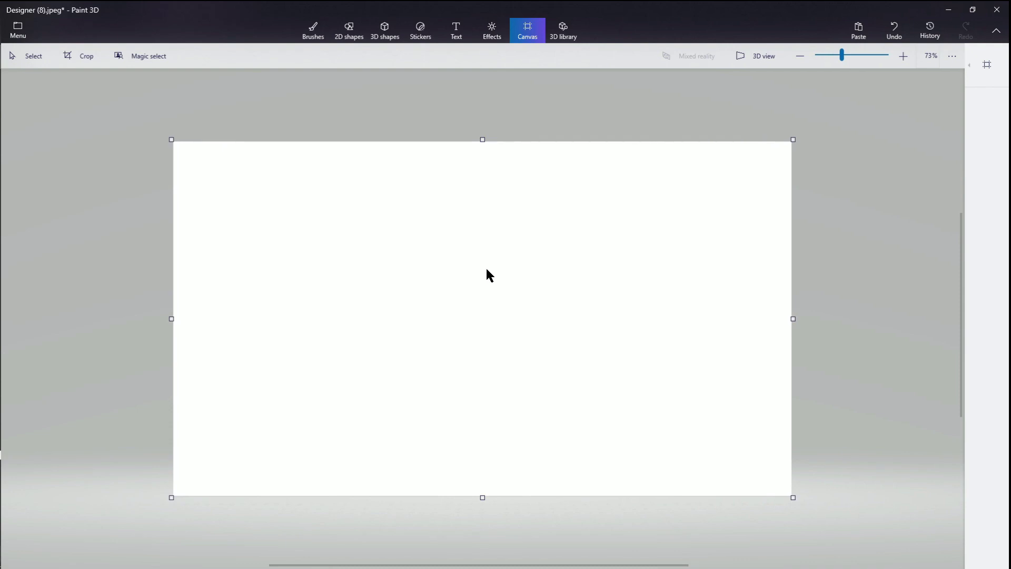
pyautogui.hotkey('ctrl', 'v')
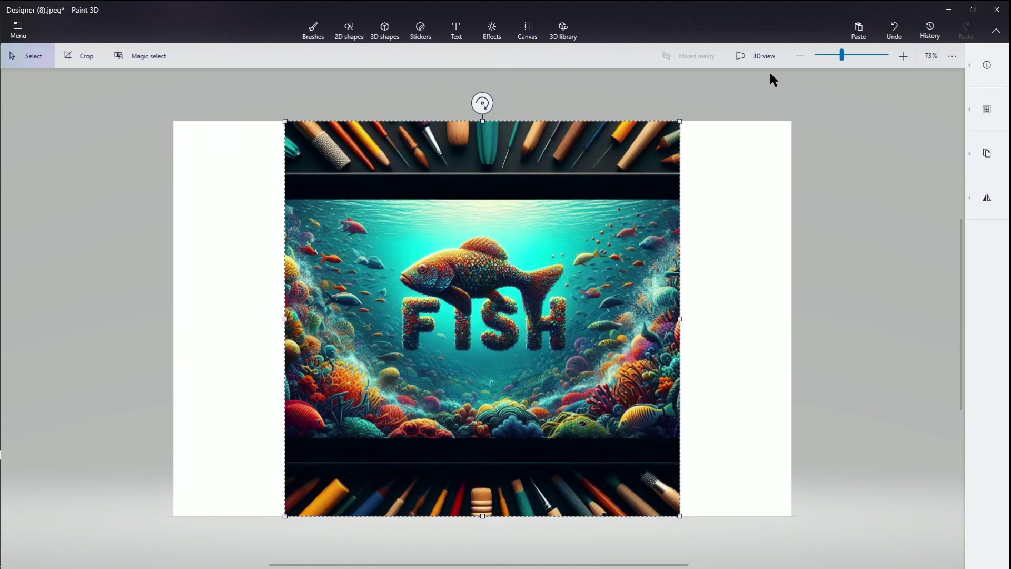
# - Fill both white side margins dark teal using a colour sampled from the image
pyautogui.click(315, 32)
pyautogui.click(972, 70)
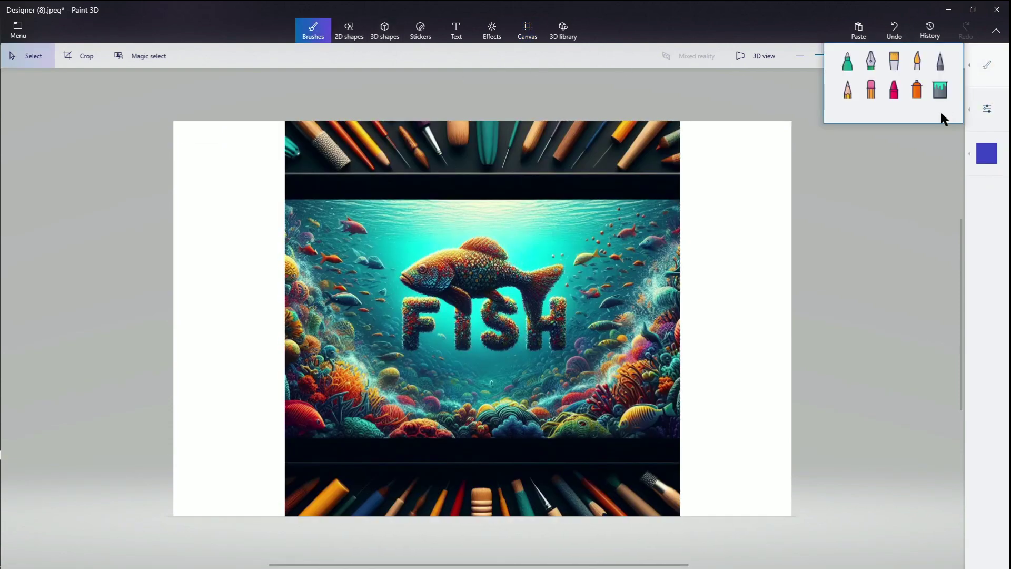
pyautogui.click(946, 97)
pyautogui.click(970, 165)
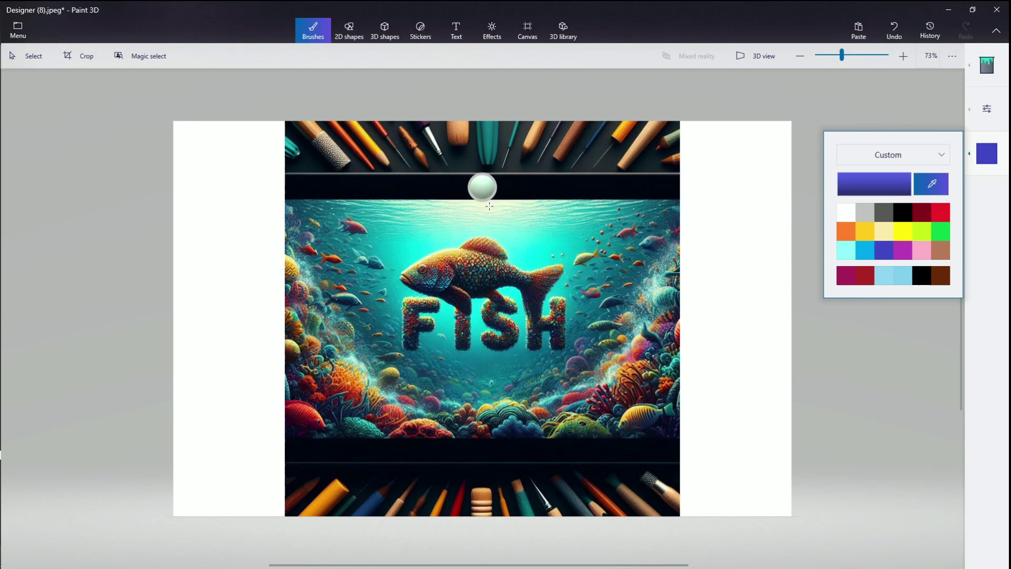
pyautogui.click(666, 156)
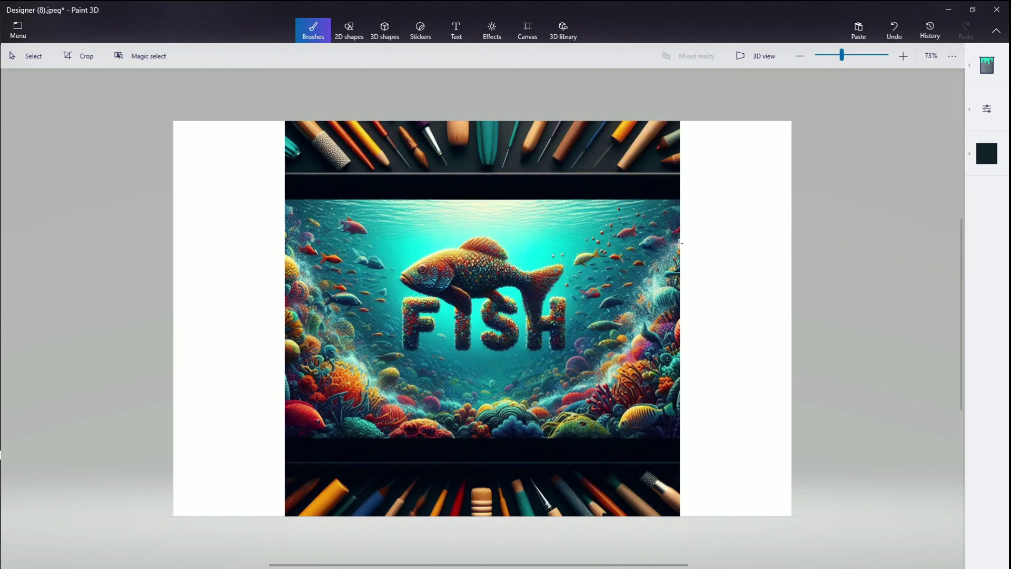
pyautogui.click(738, 225)
pyautogui.click(250, 308)
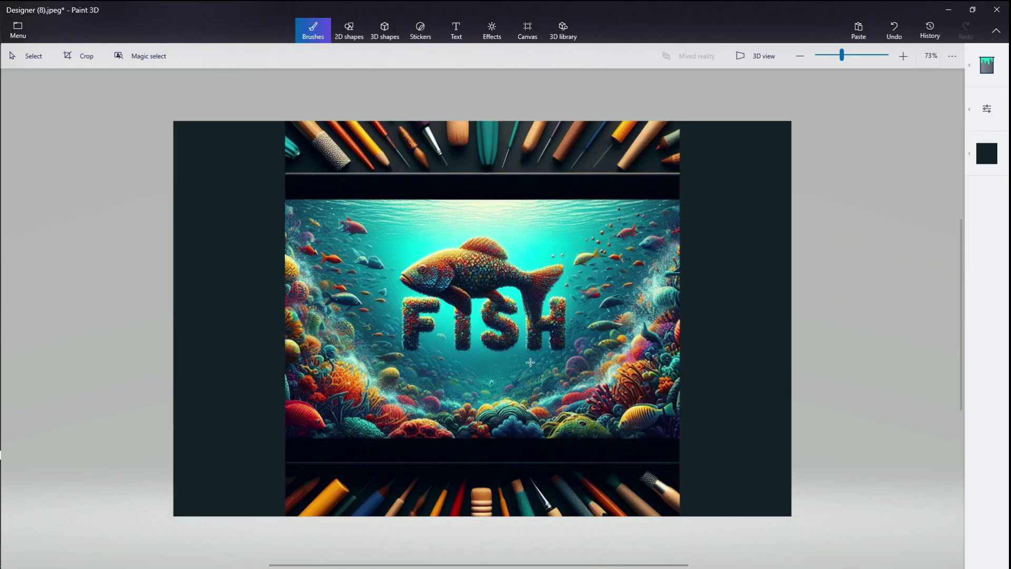
# - Resample from the top pencil strip, then undo the teal fills on the bands and margins
pyautogui.click(987, 153)
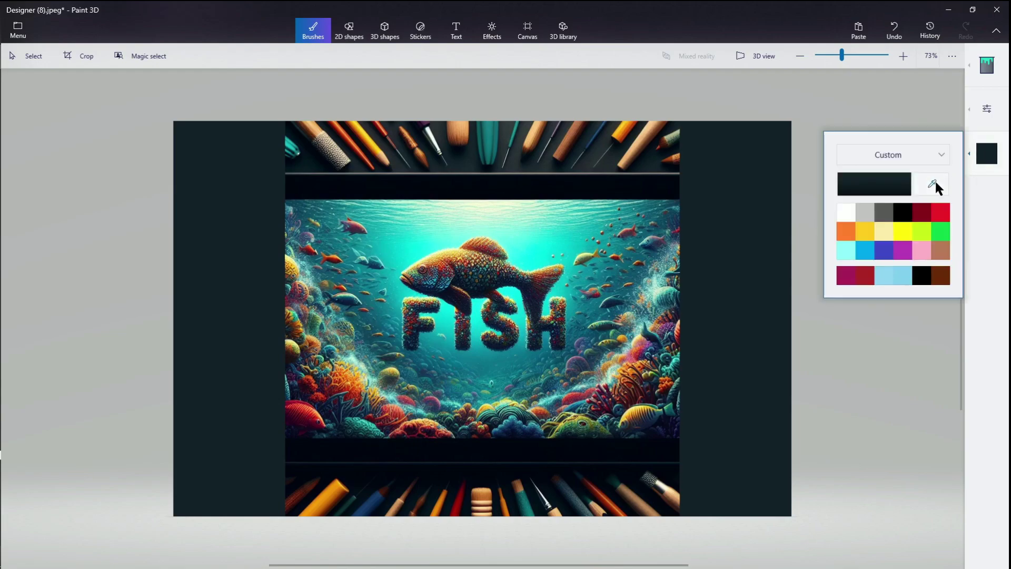
pyautogui.click(931, 184)
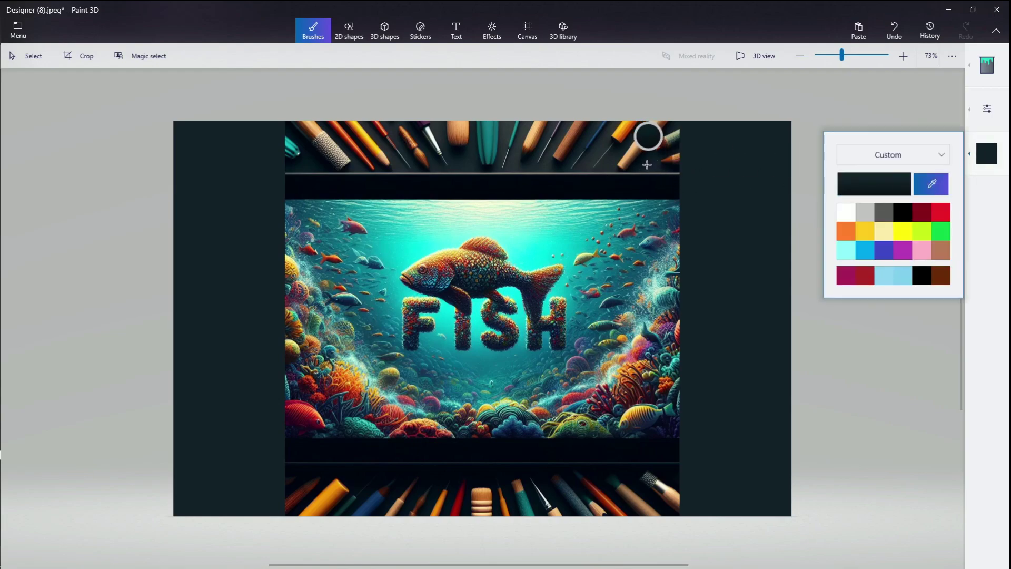
pyautogui.click(647, 166)
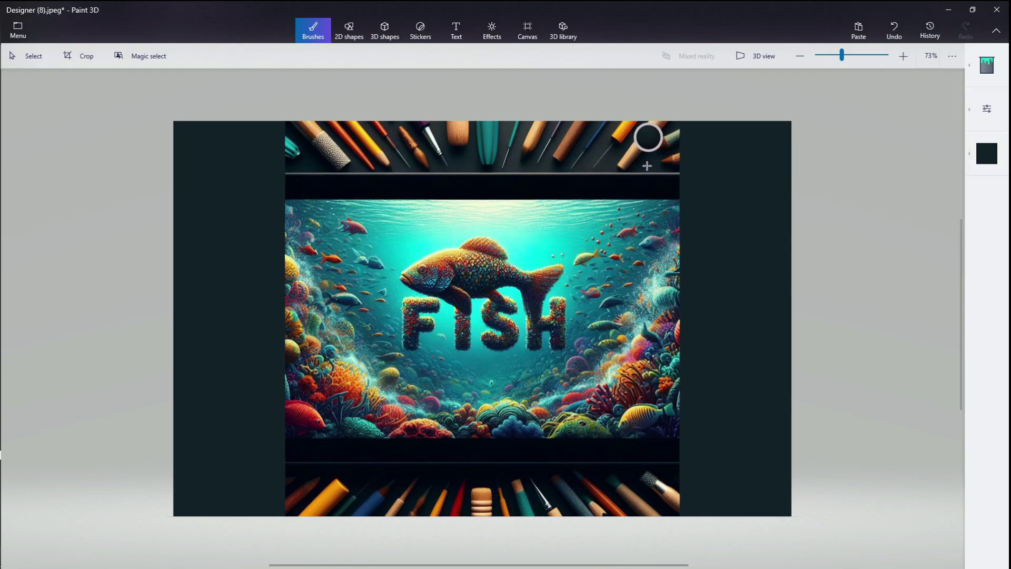
pyautogui.click(722, 289)
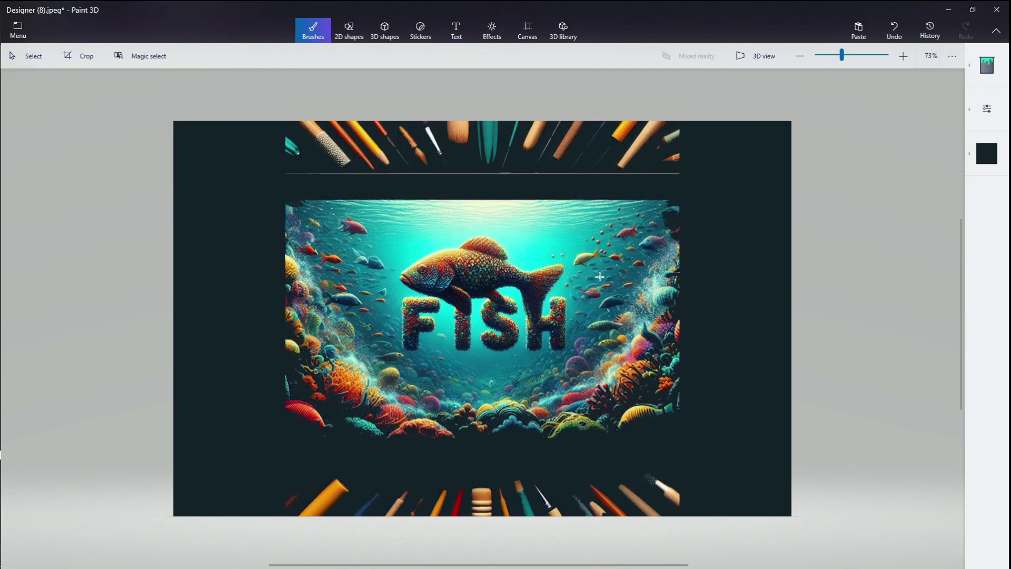
pyautogui.click(891, 35)
pyautogui.click(891, 35)
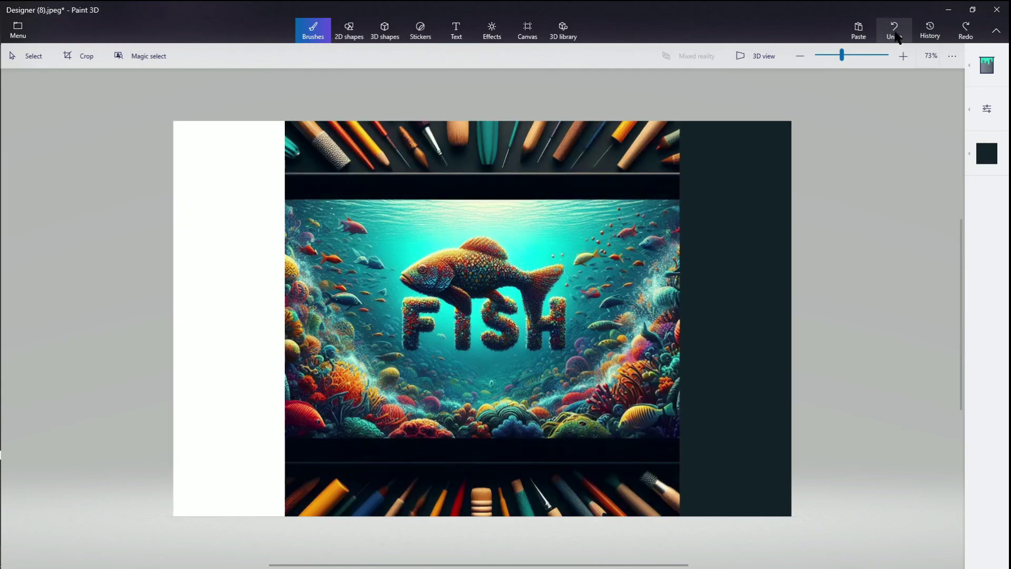
pyautogui.click(891, 36)
pyautogui.click(716, 268)
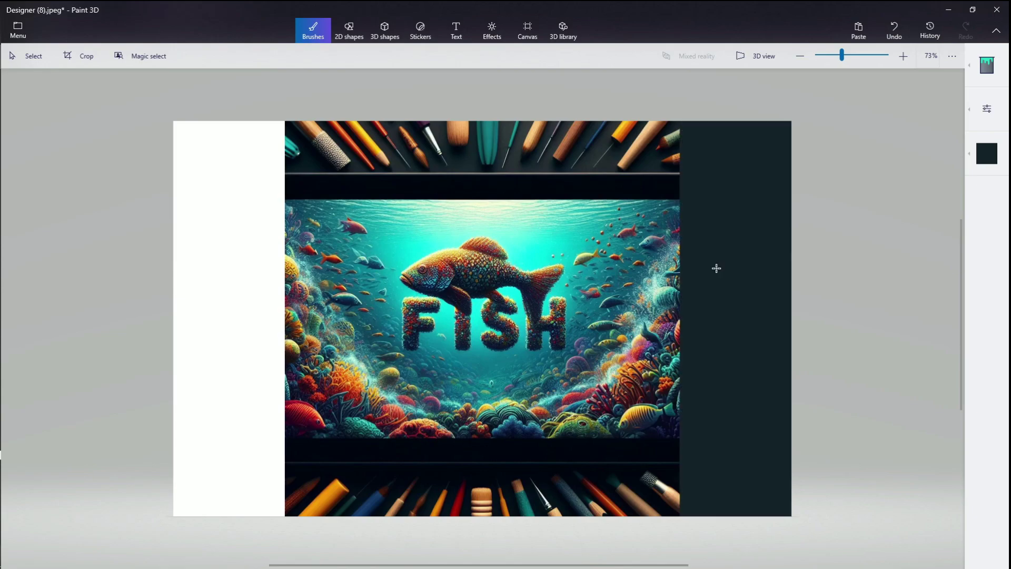
pyautogui.click(895, 31)
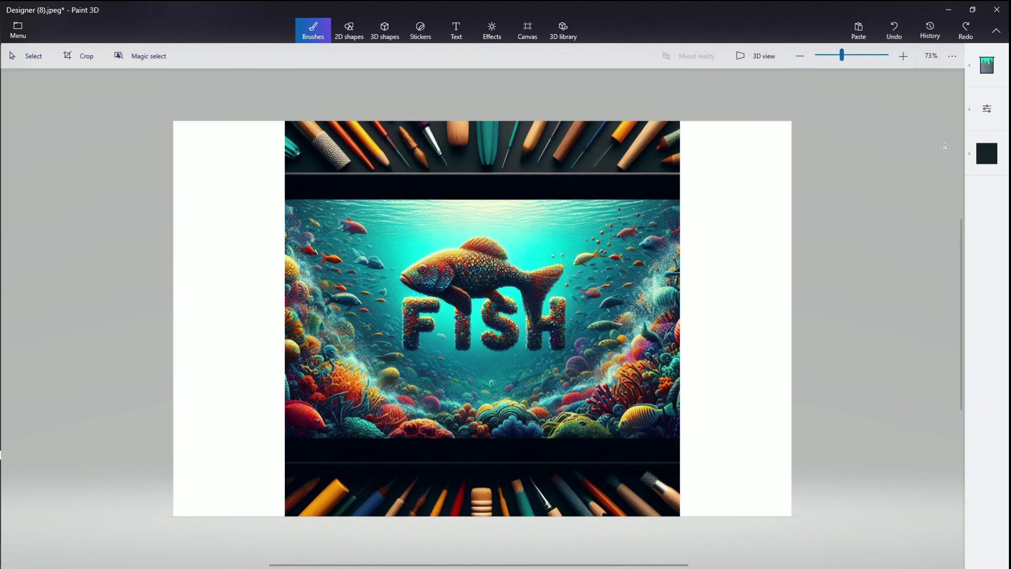
# - Fill the left and right margins with a dark tone sampled from the pencil strip
pyautogui.click(980, 154)
pyautogui.click(939, 191)
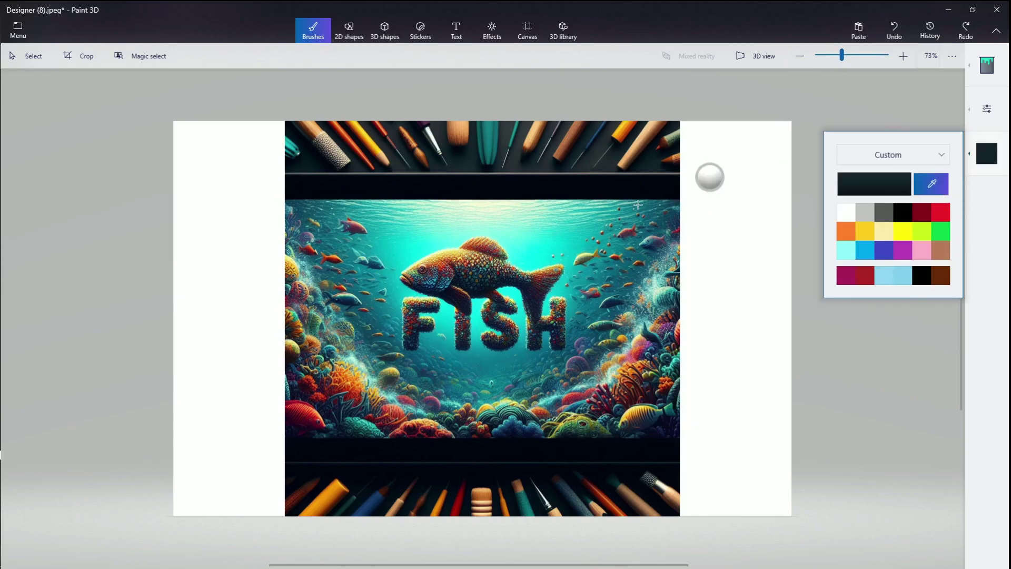
pyautogui.click(598, 150)
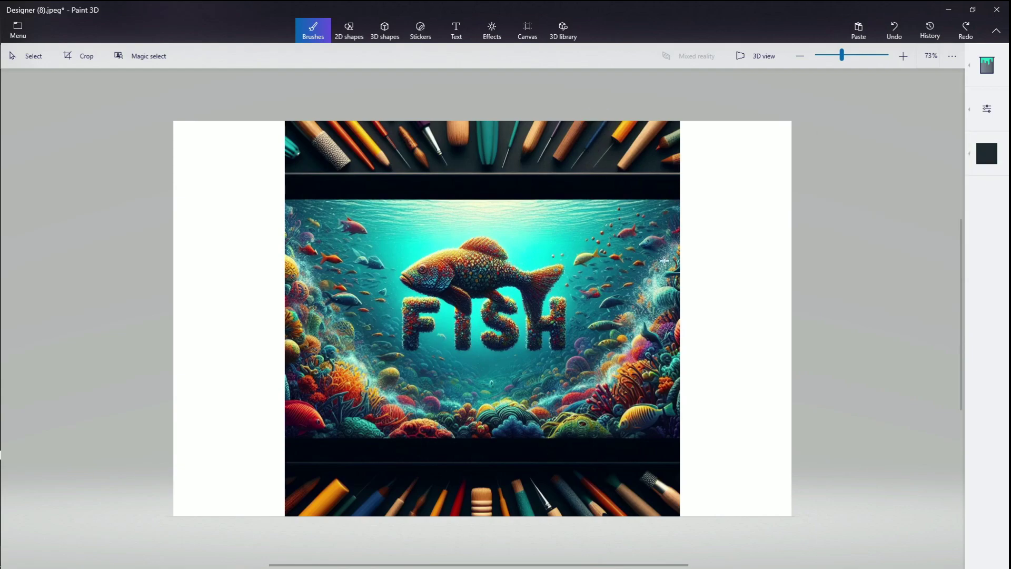
pyautogui.click(716, 218)
pyautogui.click(205, 311)
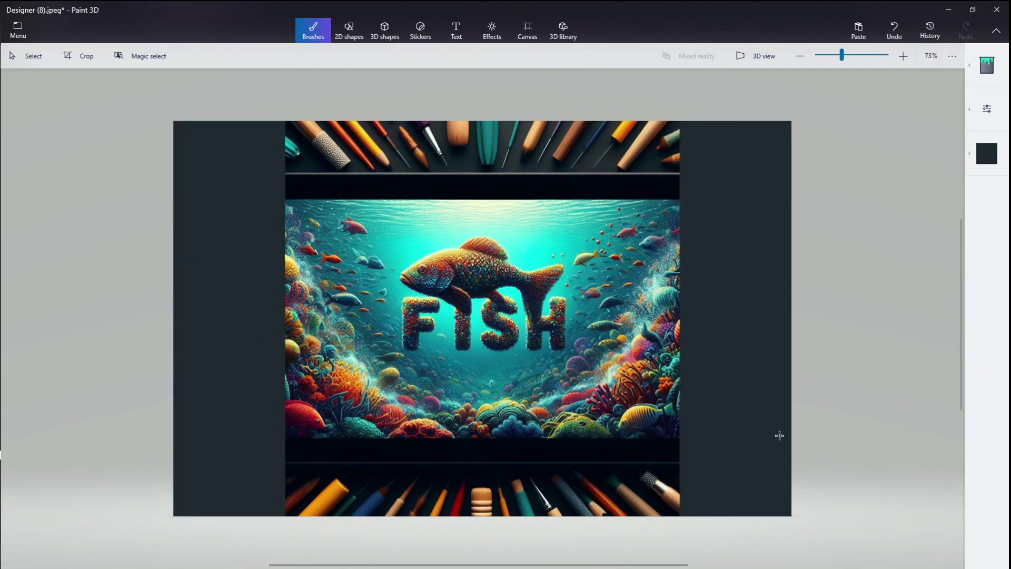
# - Sample navy, undo the earlier fills, and fill the left and right white margins navy
pyautogui.click(986, 153)
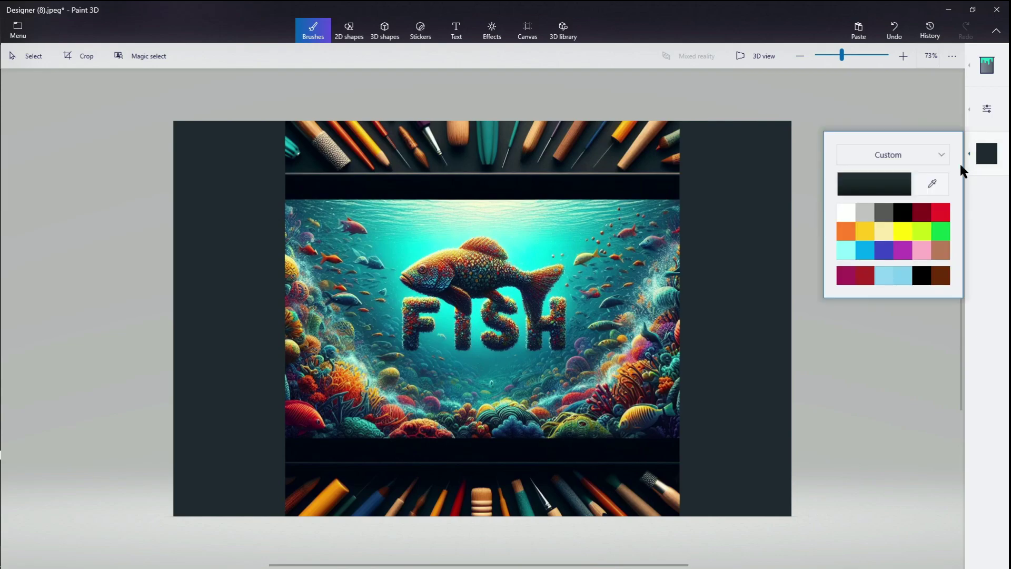
pyautogui.click(933, 184)
pyautogui.click(685, 227)
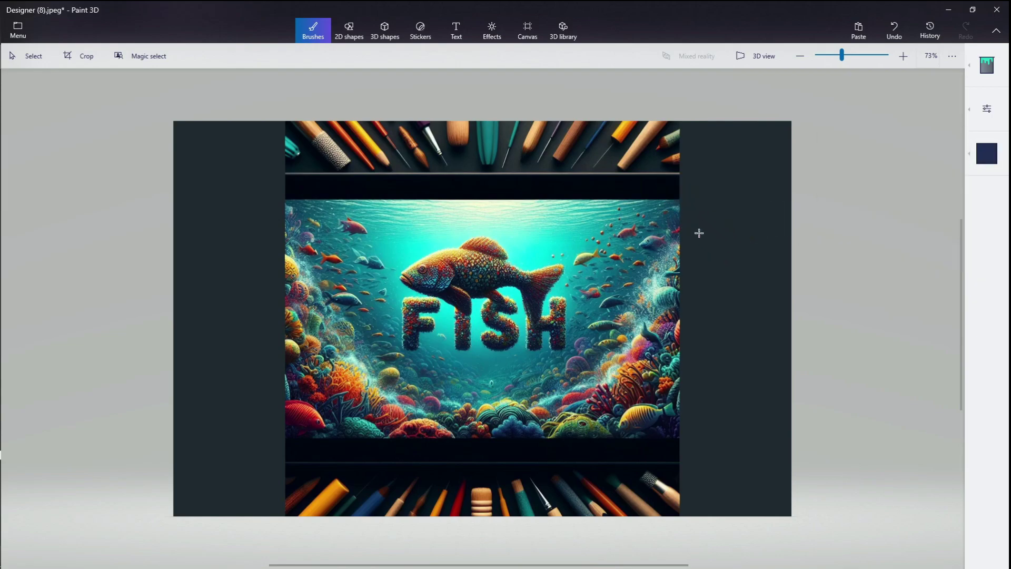
pyautogui.click(697, 260)
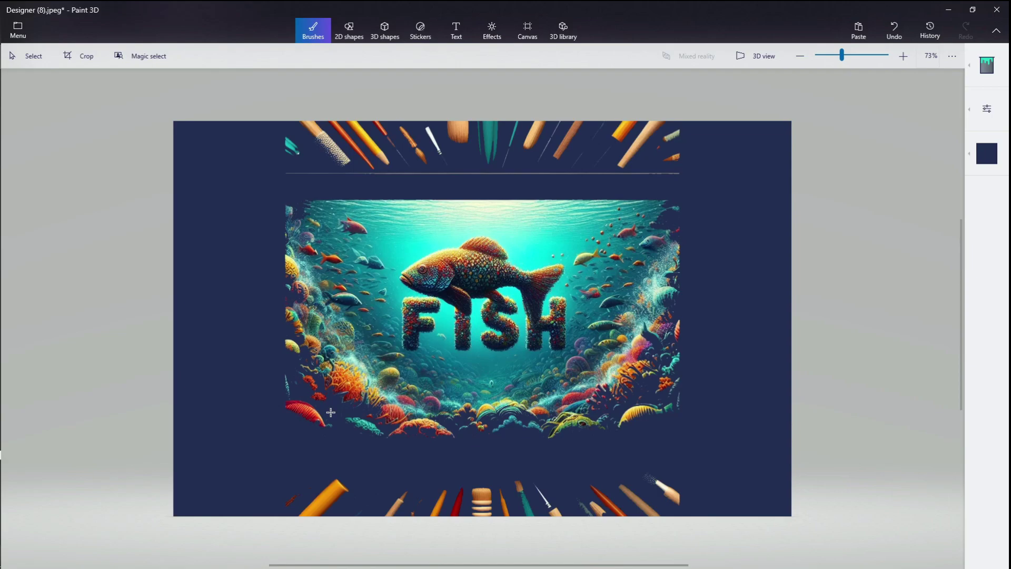
pyautogui.click(897, 30)
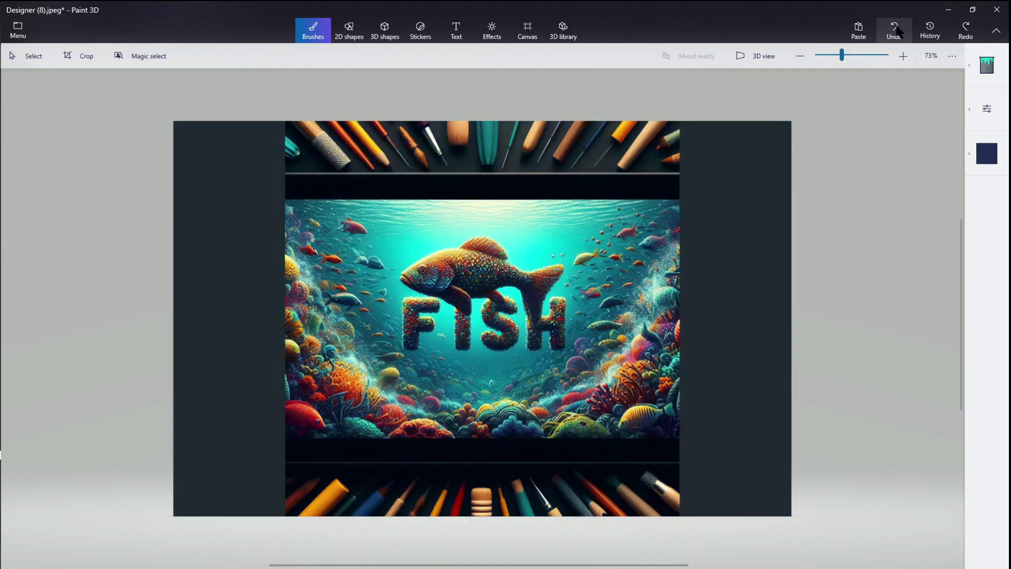
pyautogui.click(897, 31)
pyautogui.click(897, 31)
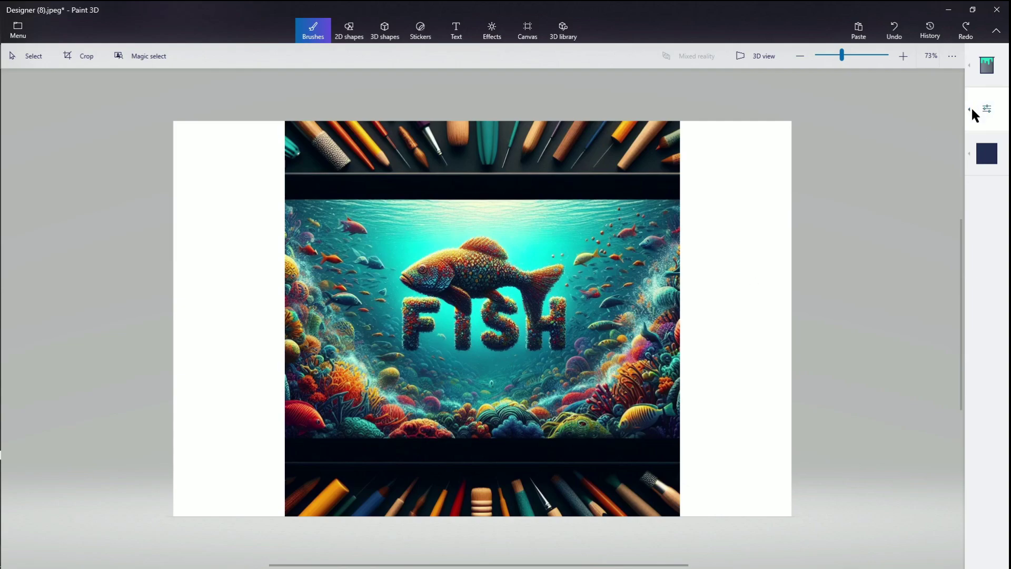
pyautogui.click(772, 293)
pyautogui.click(230, 372)
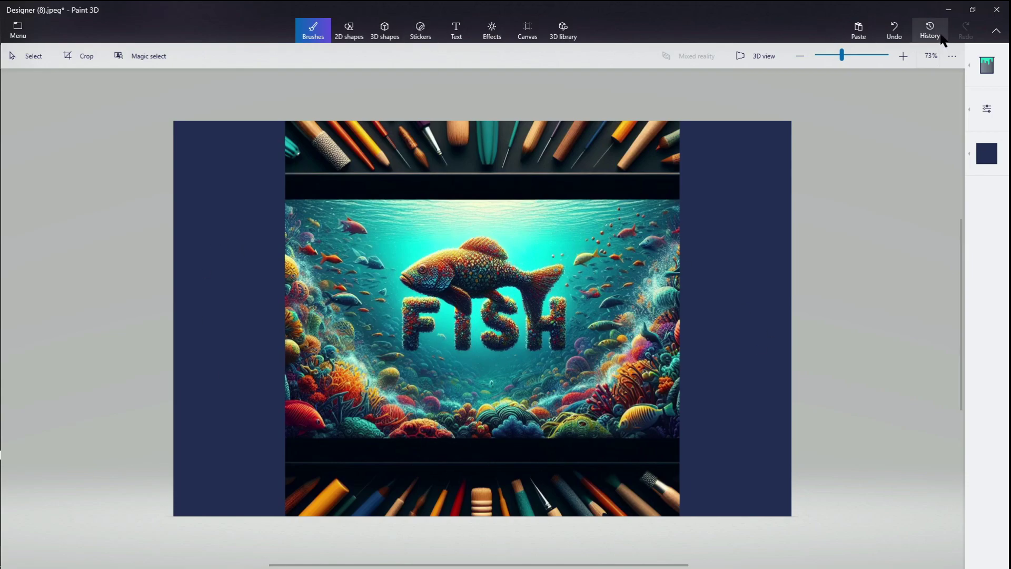
# - Undo back to the original square canvas and paste the fish image onto it
pyautogui.click(895, 32)
pyautogui.click(898, 35)
pyautogui.click(900, 36)
pyautogui.click(898, 36)
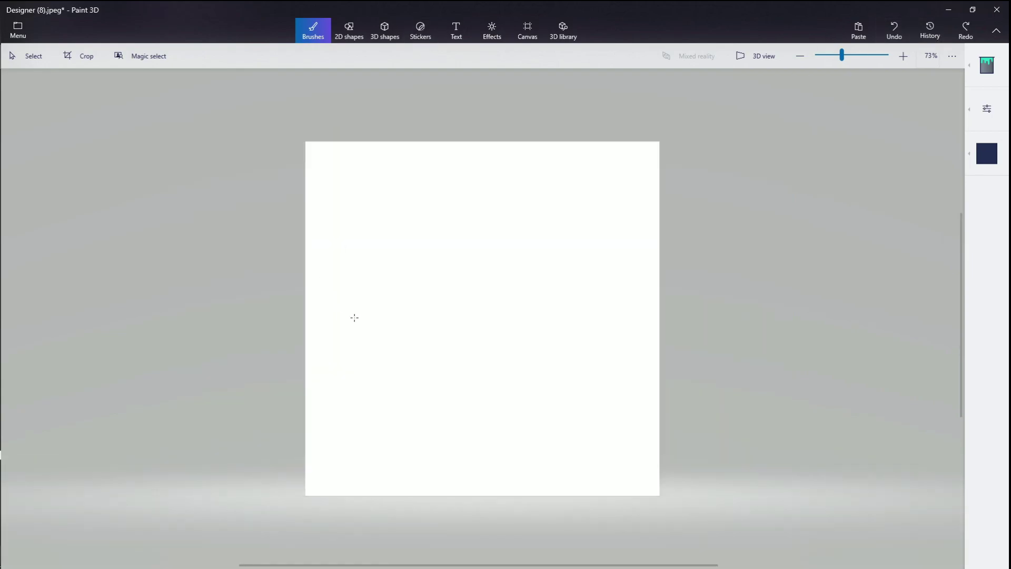
pyautogui.hotkey('ctrl', 'v')
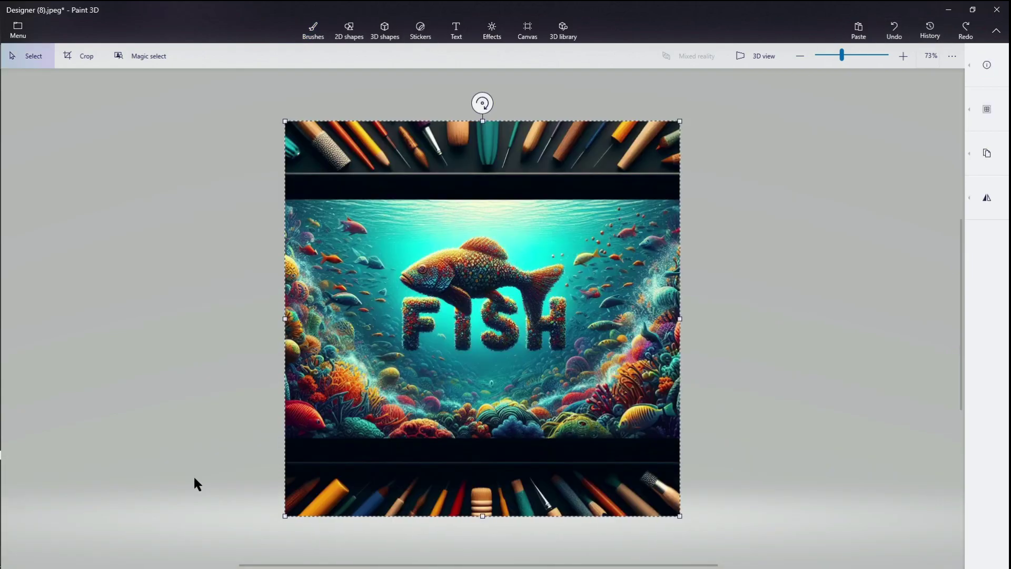
# - Crop the pencil strips off the top and bottom, leaving about 1020 × 776 px
pyautogui.click(84, 55)
pyautogui.moveTo(285, 116); pyautogui.dragTo(286, 172)
pyautogui.moveTo(285, 517); pyautogui.dragTo(284, 465)
pyautogui.press('Return')
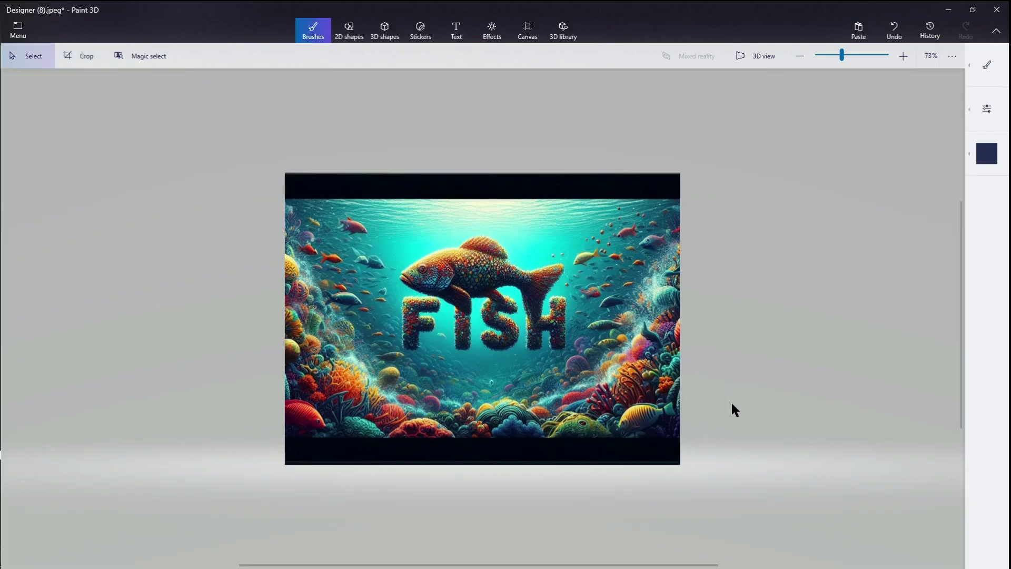
# - Undo a first canvas widening, then select and delete the whole fish image
pyautogui.click(520, 34)
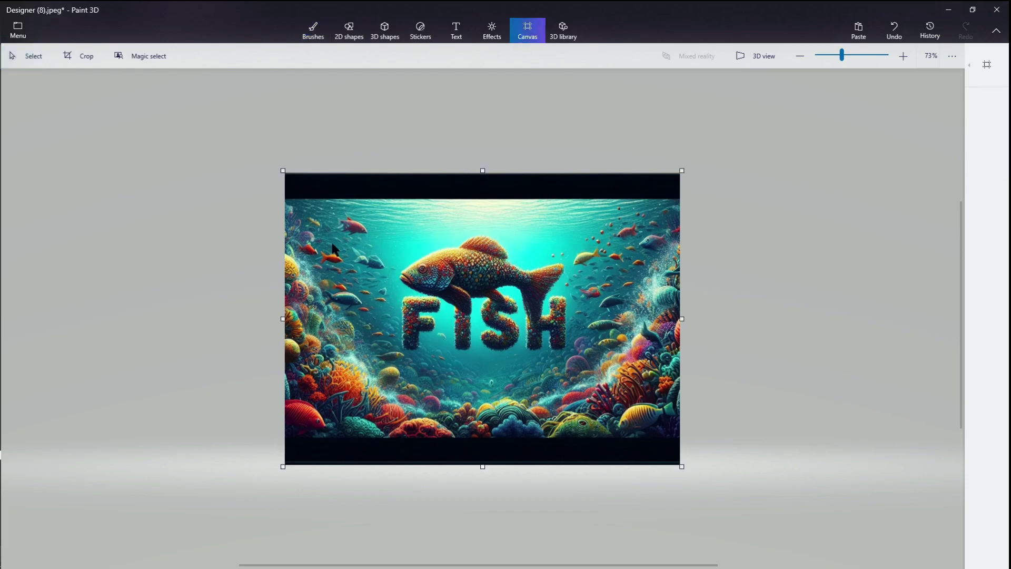
pyautogui.moveTo(281, 321); pyautogui.dragTo(266, 320)
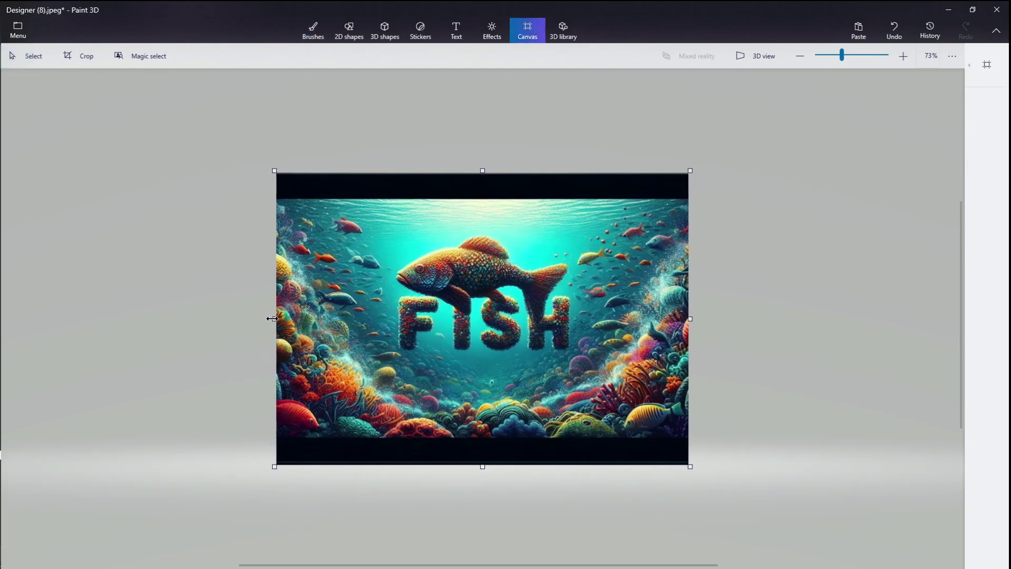
pyautogui.click(895, 30)
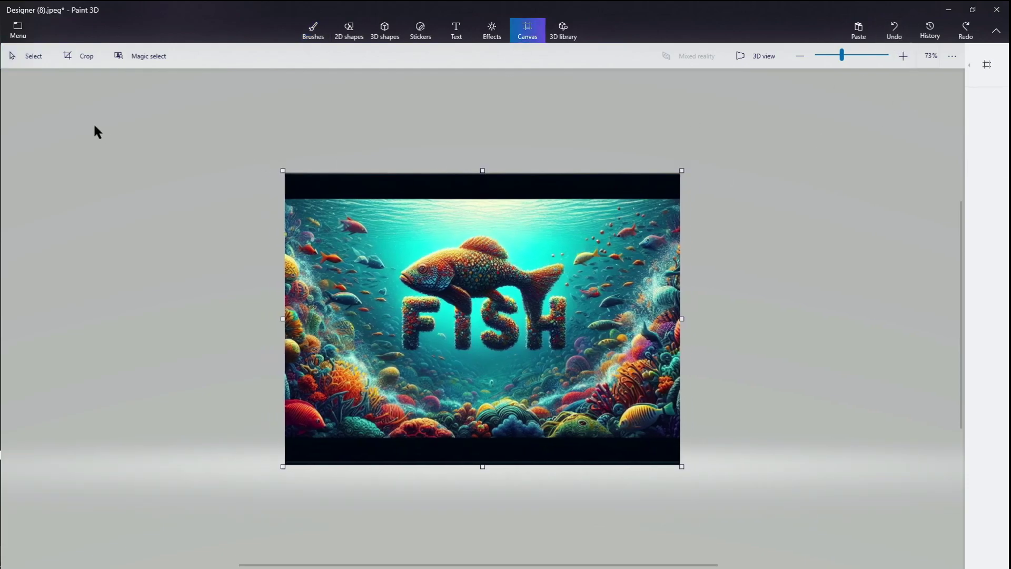
pyautogui.click(29, 55)
pyautogui.moveTo(275, 157); pyautogui.dragTo(704, 517)
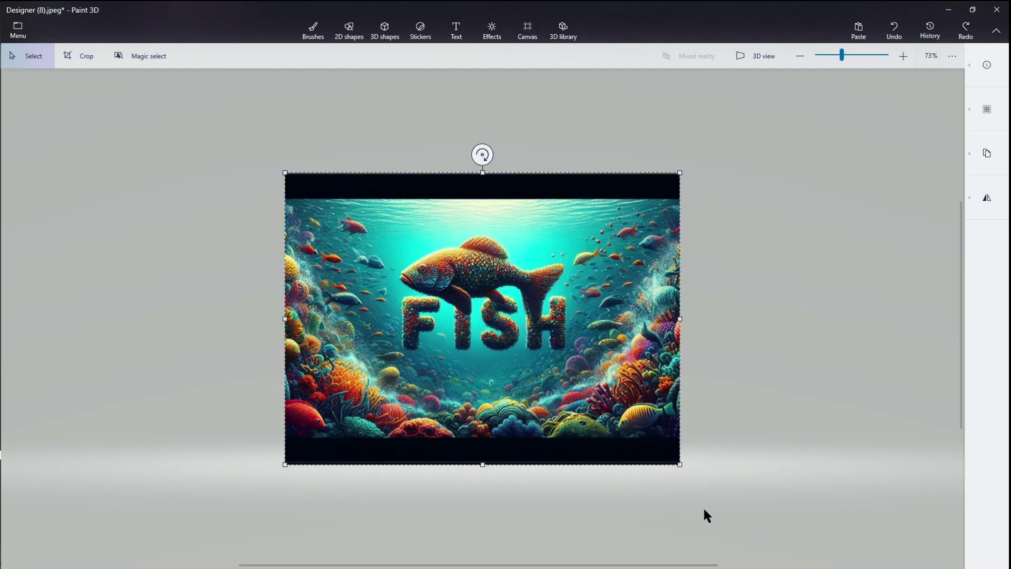
pyautogui.press('Delete')
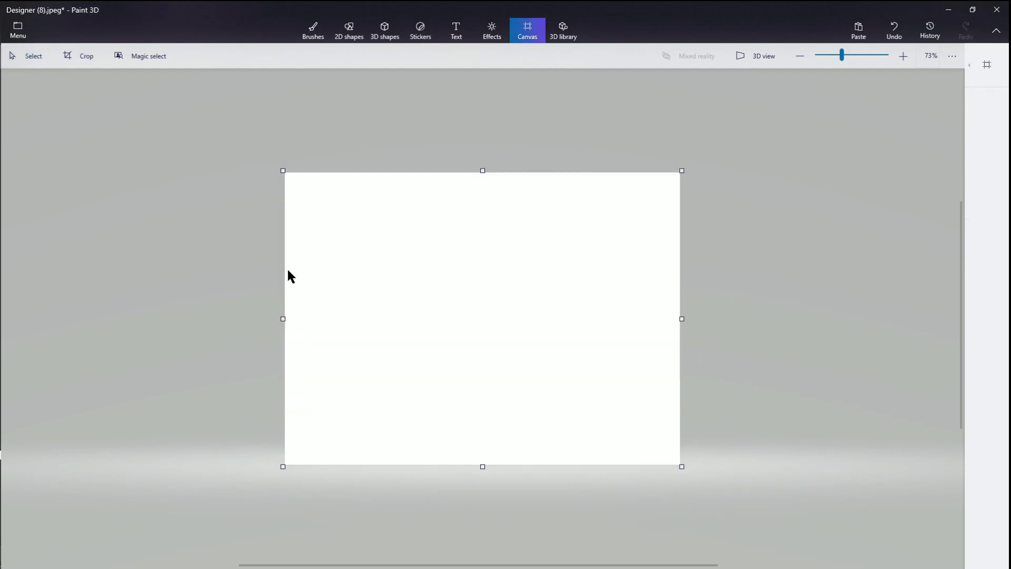
# - Widen the canvas on both sides and paste the fish artwork centred on it
pyautogui.moveTo(281, 320); pyautogui.dragTo(259, 319)
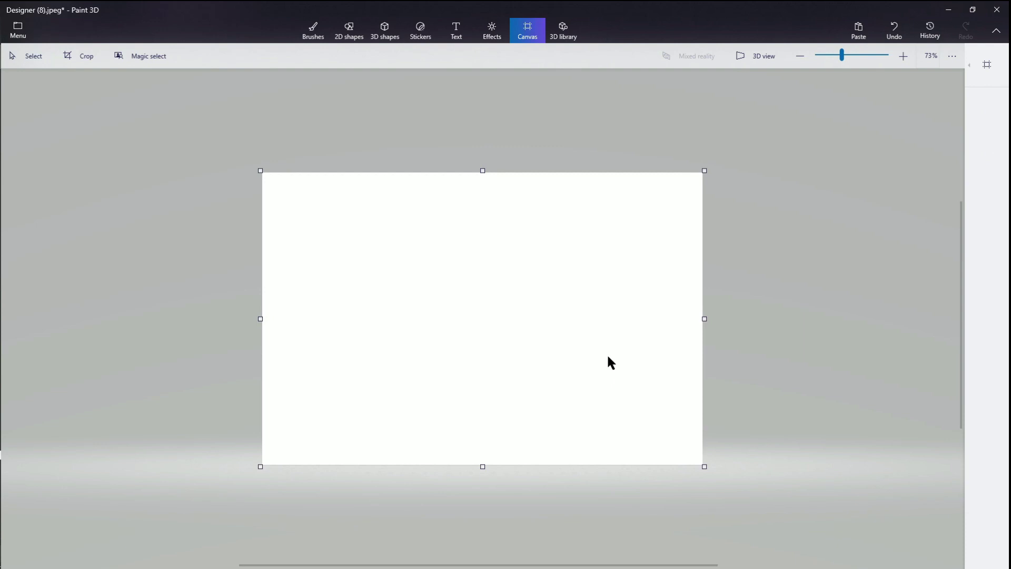
pyautogui.hotkey('ctrl', 'v')
pyautogui.moveTo(467, 319); pyautogui.dragTo(489, 320)
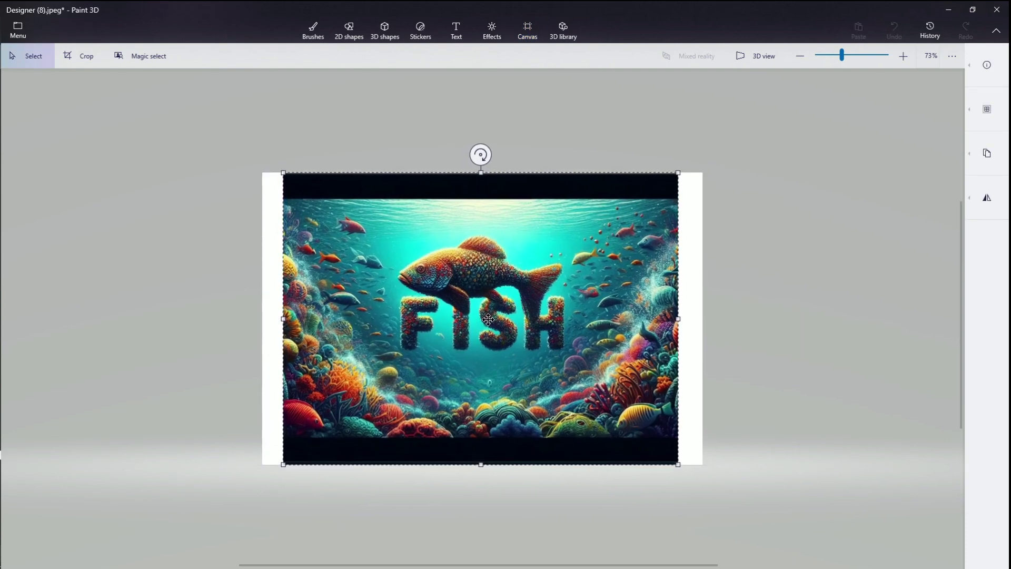
pyautogui.click(779, 365)
pyautogui.click(527, 30)
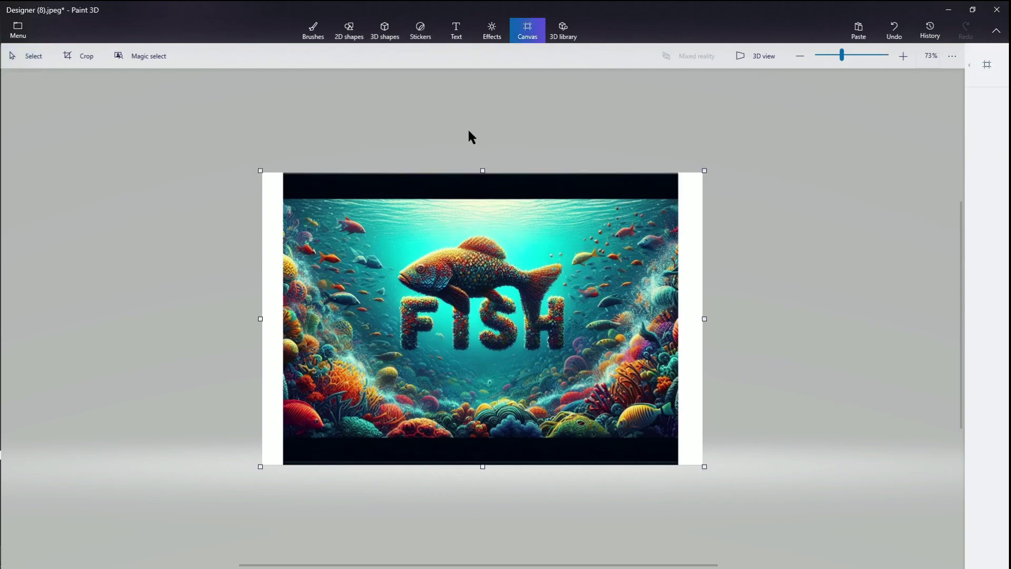
# - Fill the left and right white strips with black sampled from the image
pyautogui.click(313, 30)
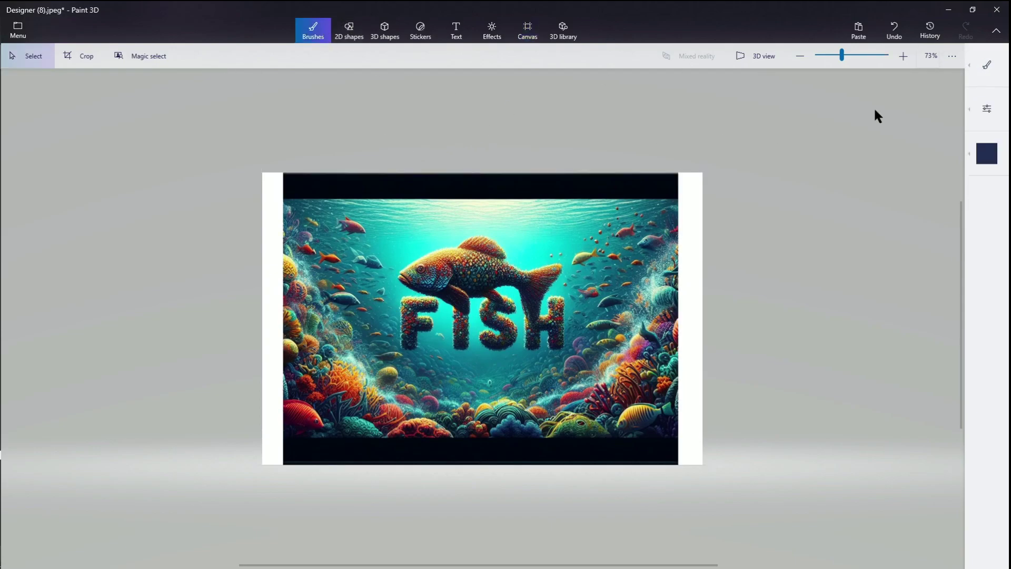
pyautogui.click(983, 71)
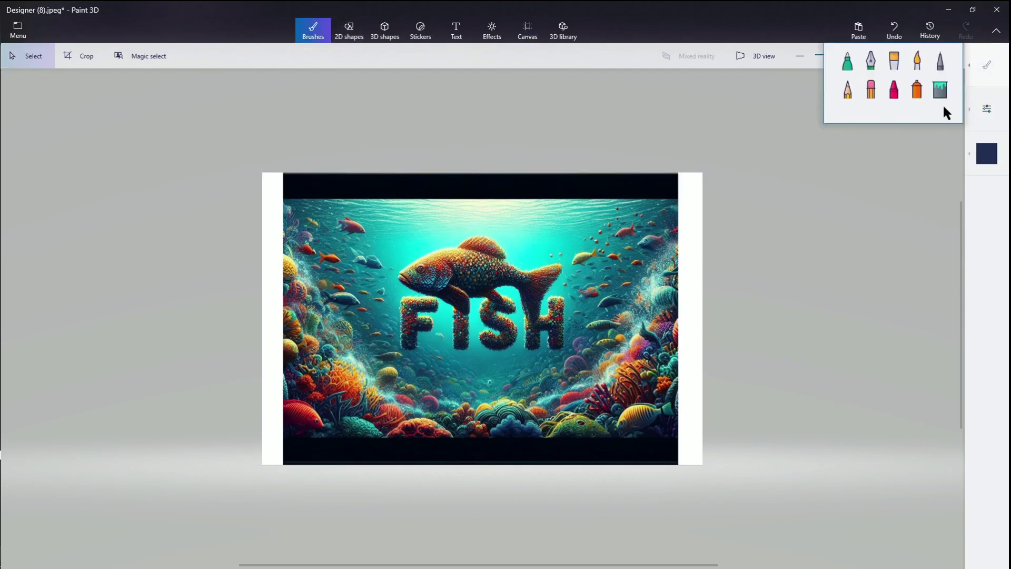
pyautogui.click(973, 154)
pyautogui.click(929, 183)
pyautogui.click(672, 189)
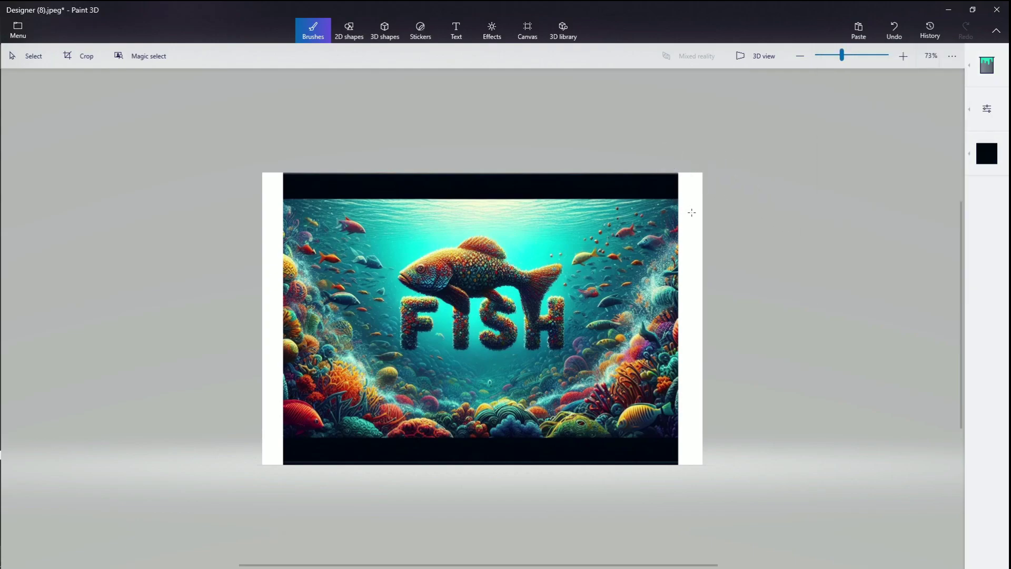
pyautogui.click(692, 212)
pyautogui.click(272, 339)
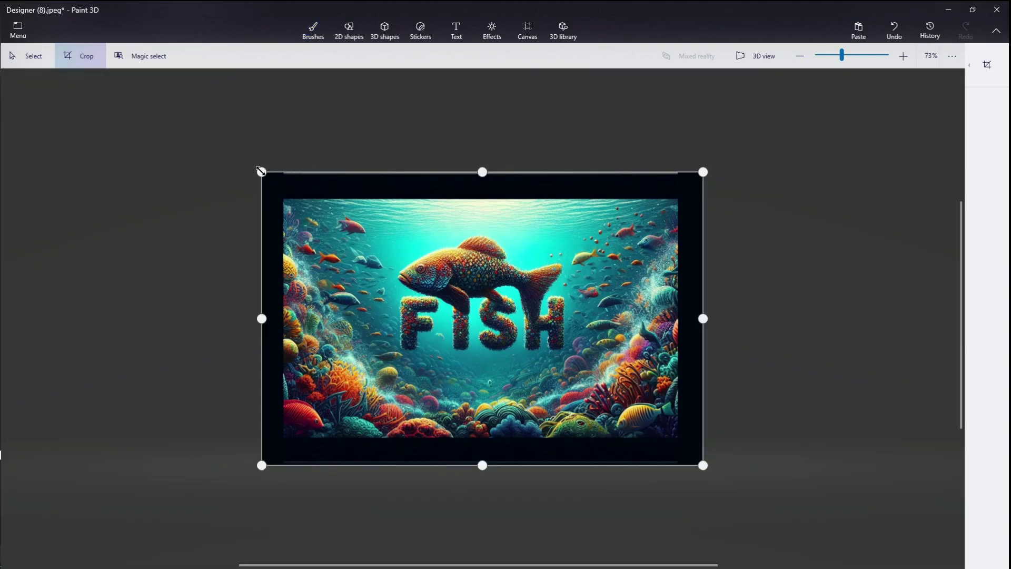
# - Crop the top and bottom edges slightly, leaving a 1141 × 741 px canvas
pyautogui.moveTo(262, 171); pyautogui.dragTo(262, 175)
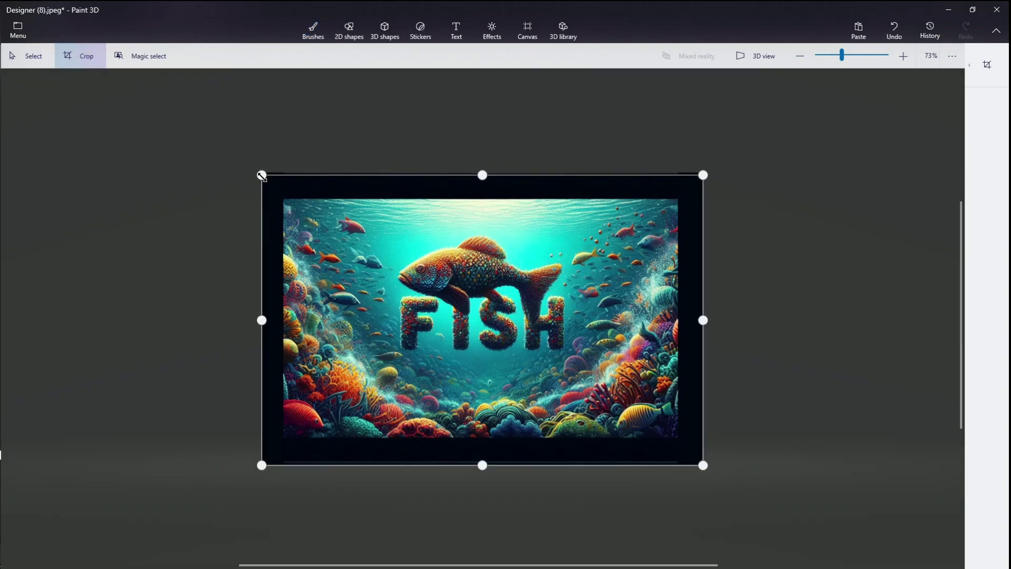
pyautogui.moveTo(263, 465); pyautogui.dragTo(261, 461)
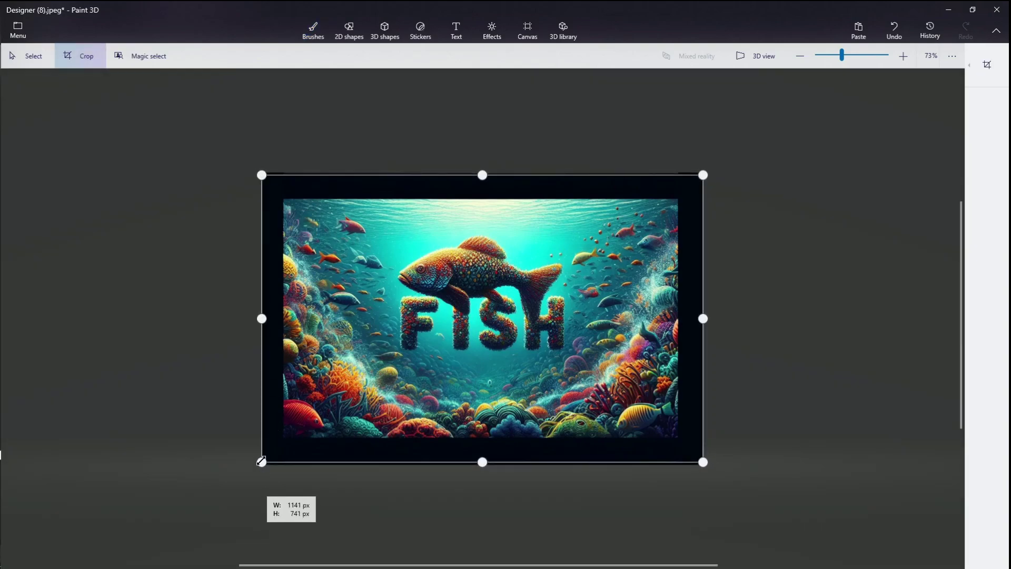
pyautogui.press('Return')
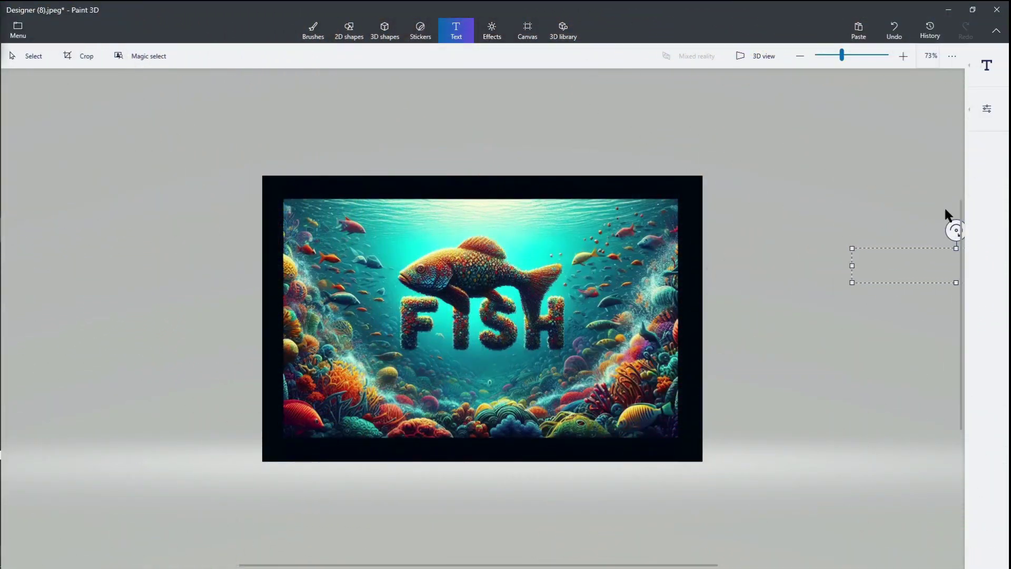
# - Add a 3D text box with the title 'GUIDE TO CATCHING FISH' and select it
pyautogui.click(979, 72)
pyautogui.click(871, 69)
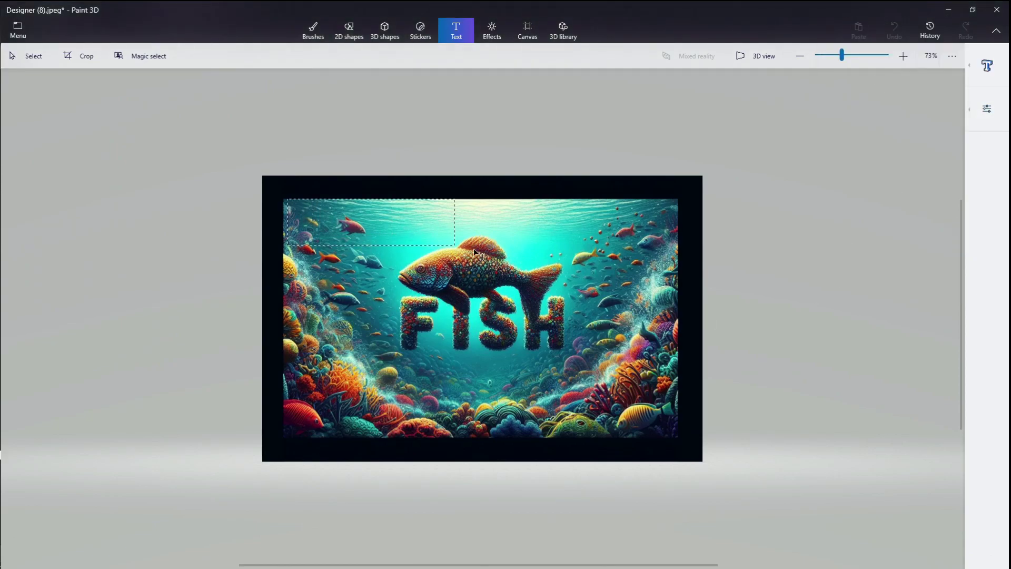
pyautogui.moveTo(680, 442); pyautogui.dragTo(667, 434)
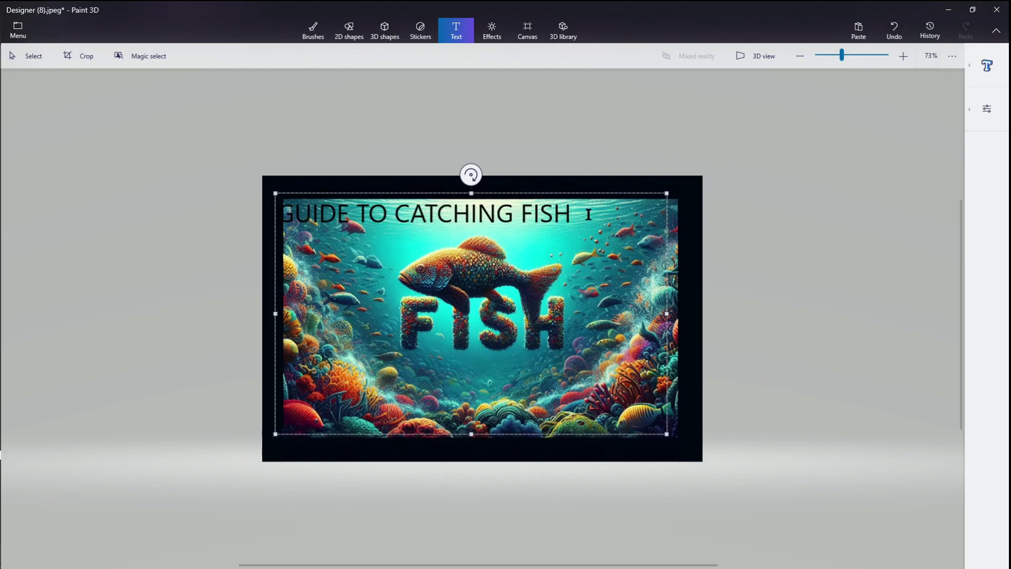
pyautogui.moveTo(589, 214); pyautogui.dragTo(278, 218)
# - Make the heading text bold and italic
pyautogui.click(987, 65)
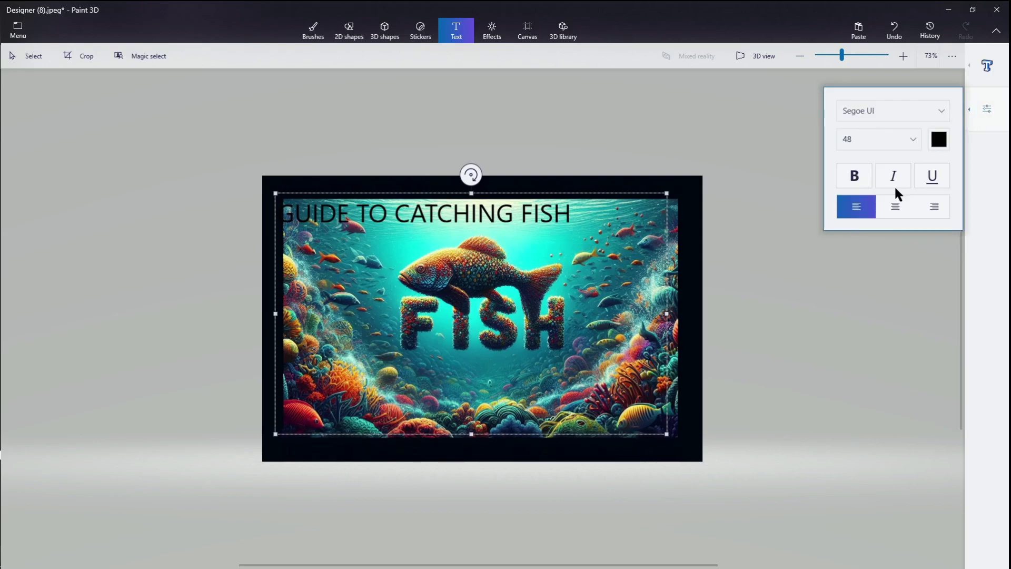
pyautogui.click(855, 175)
pyautogui.click(986, 111)
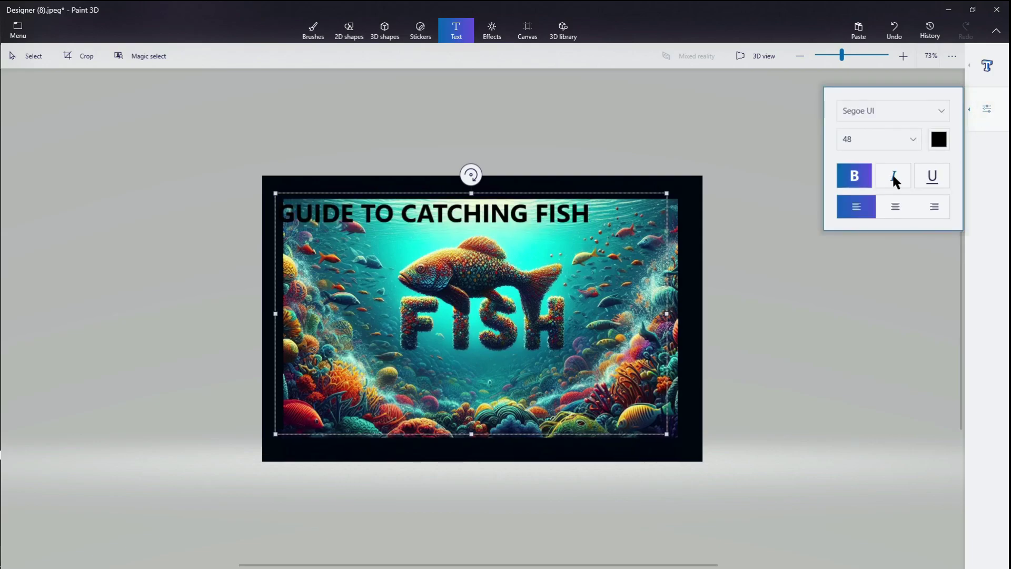
pyautogui.click(894, 176)
# - Set the heading font size to 130 and commit it as 3D text
pyautogui.click(980, 127)
pyautogui.click(893, 140)
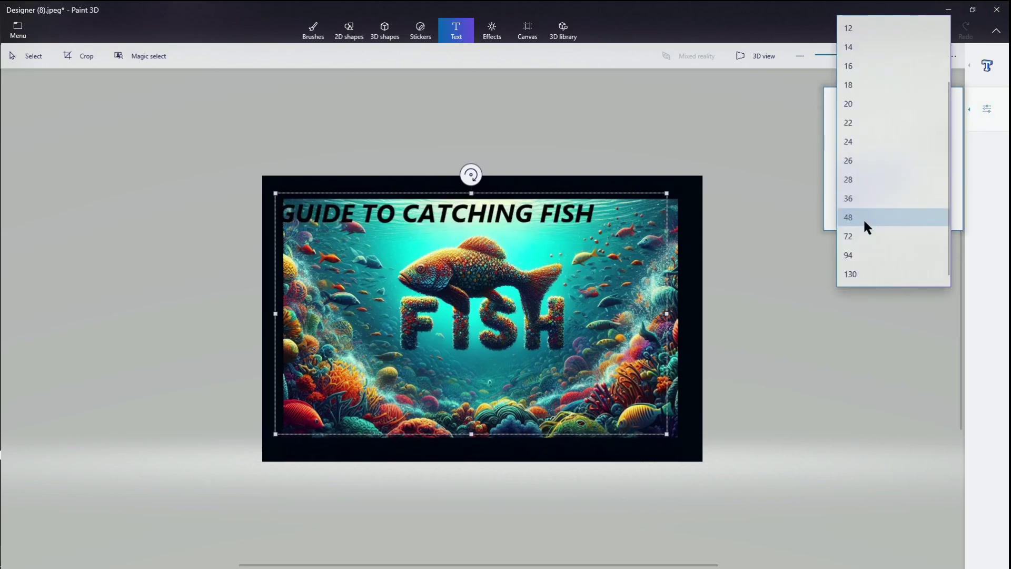
pyautogui.click(872, 255)
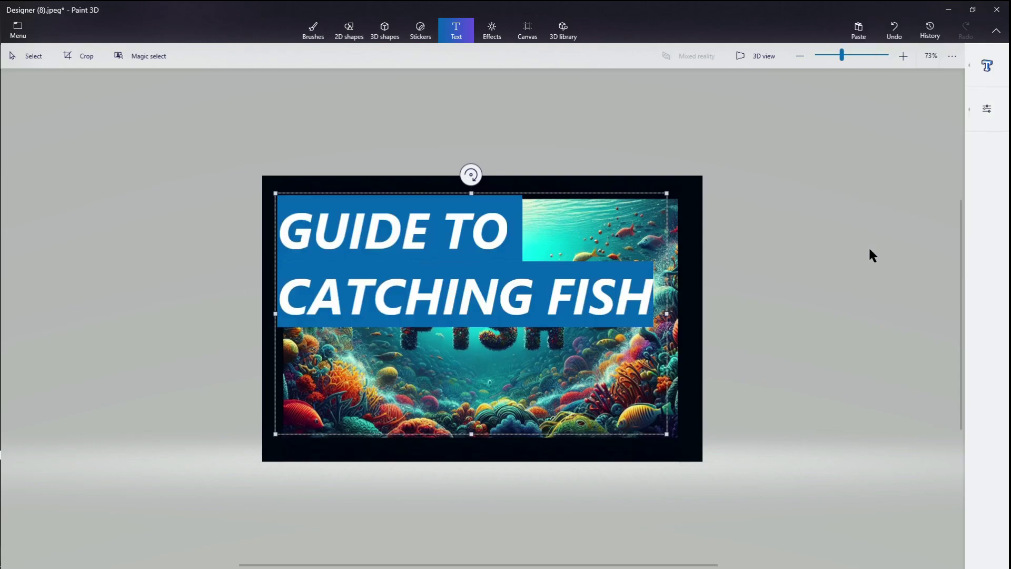
pyautogui.click(981, 109)
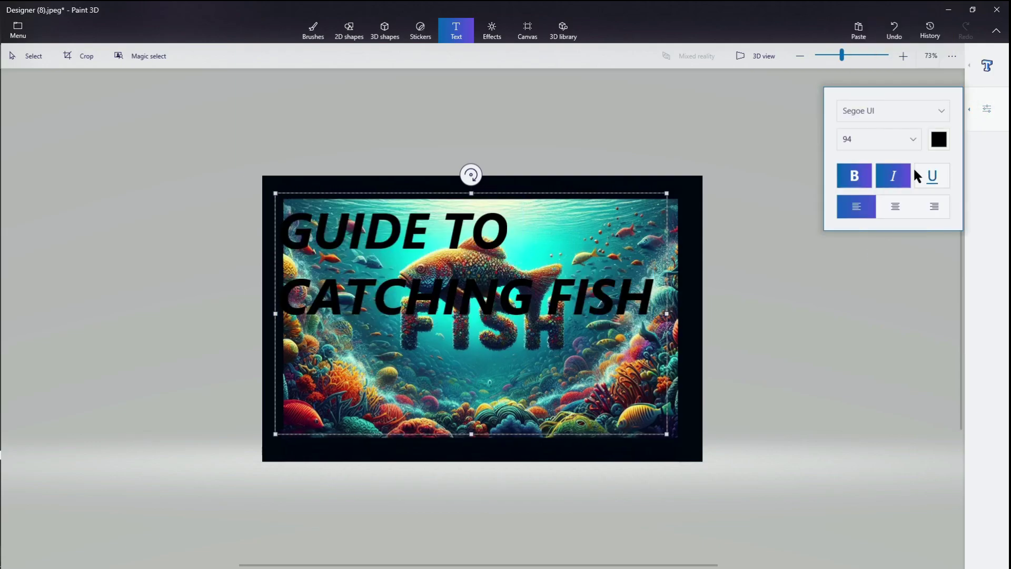
pyautogui.click(912, 142)
pyautogui.click(876, 274)
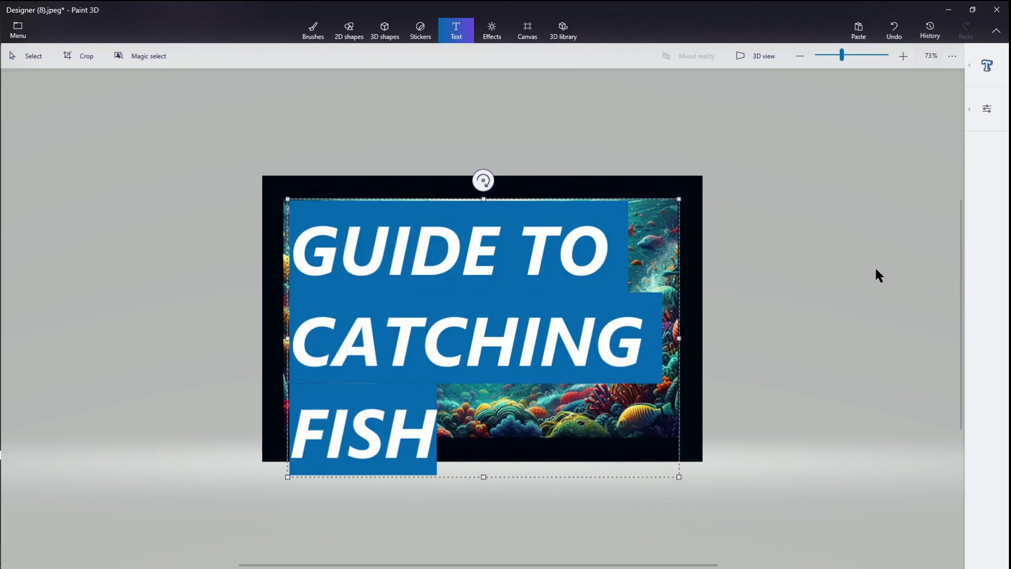
pyautogui.click(681, 227)
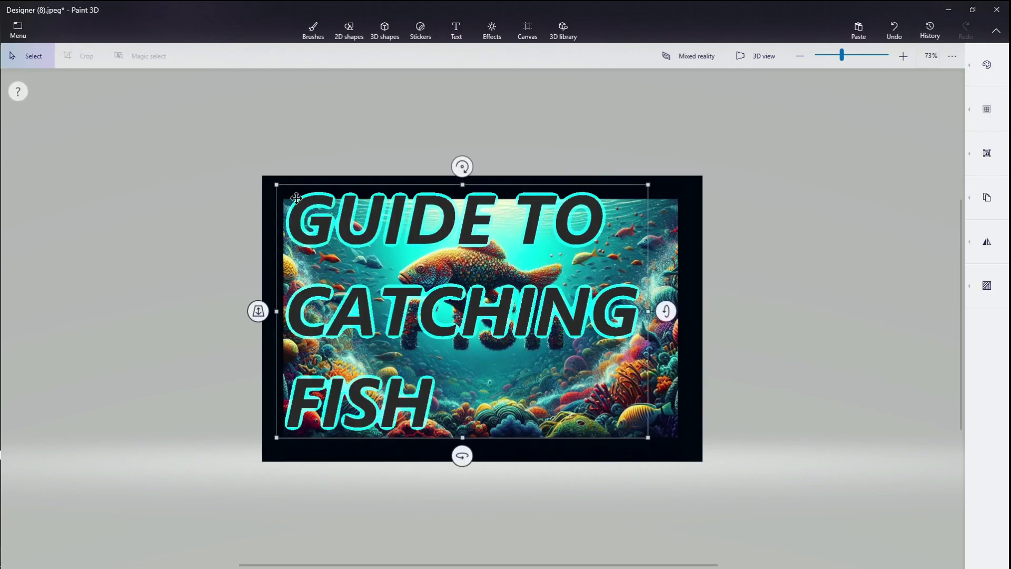
# - Shrink the 3D heading slightly and colour it red
pyautogui.moveTo(274, 185); pyautogui.dragTo(287, 194)
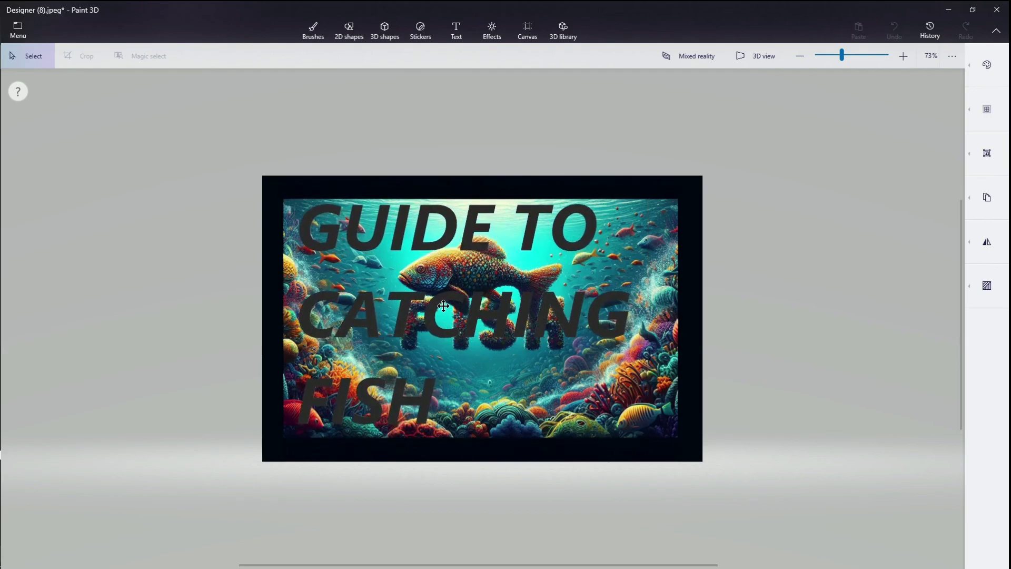
pyautogui.click(983, 64)
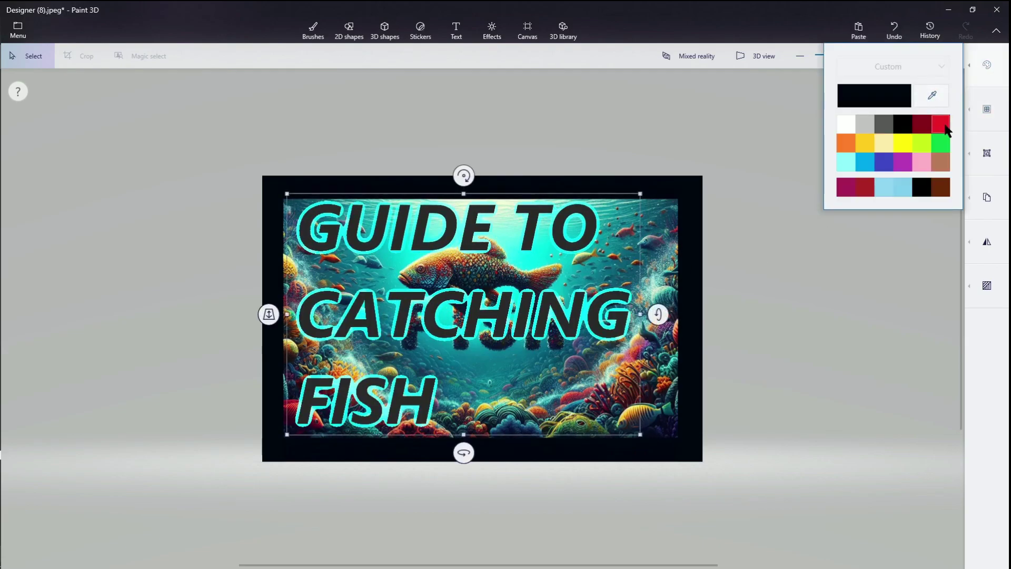
pyautogui.click(943, 125)
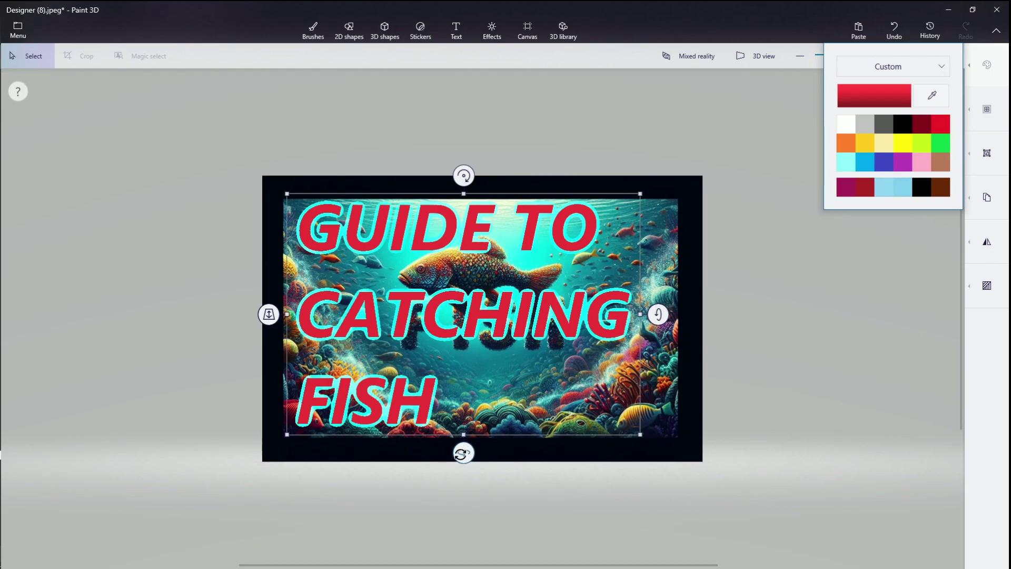
# - Tilt the heading to about -3 degrees and deselect it
pyautogui.moveTo(462, 454); pyautogui.dragTo(503, 462)
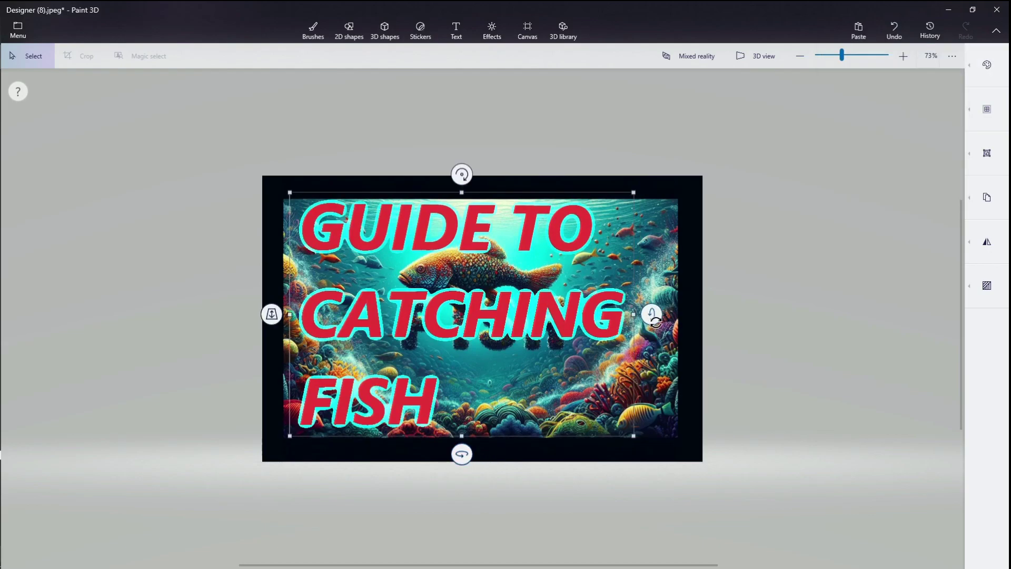
pyautogui.moveTo(653, 318); pyautogui.dragTo(653, 309)
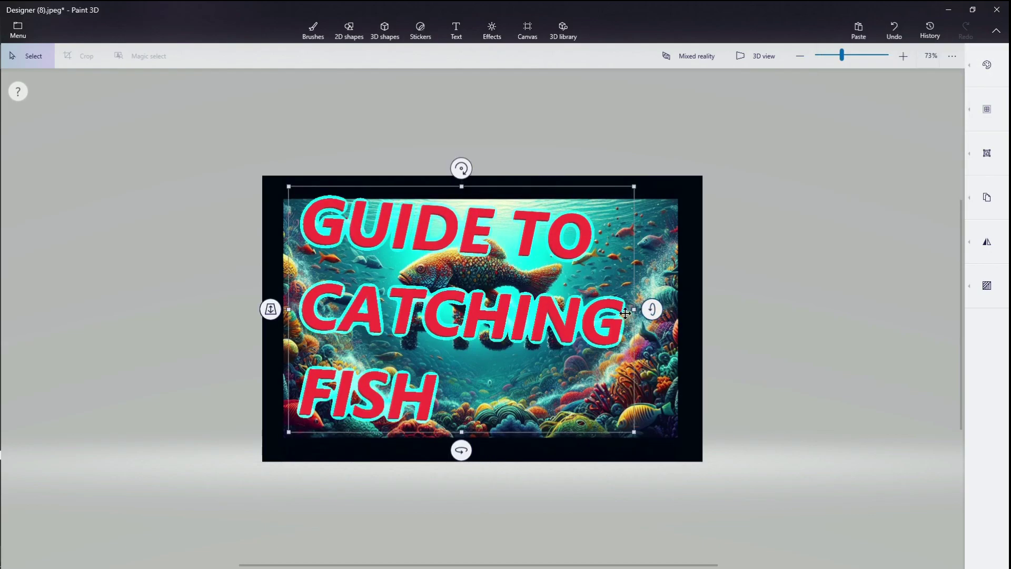
pyautogui.press('Escape')
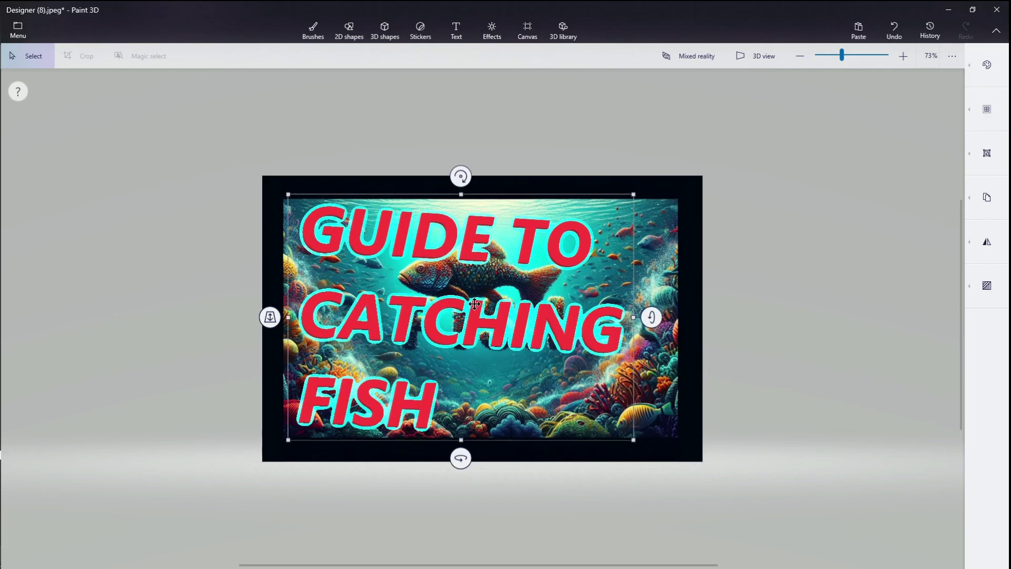
pyautogui.moveTo(458, 175); pyautogui.dragTo(447, 173)
pyautogui.click(456, 32)
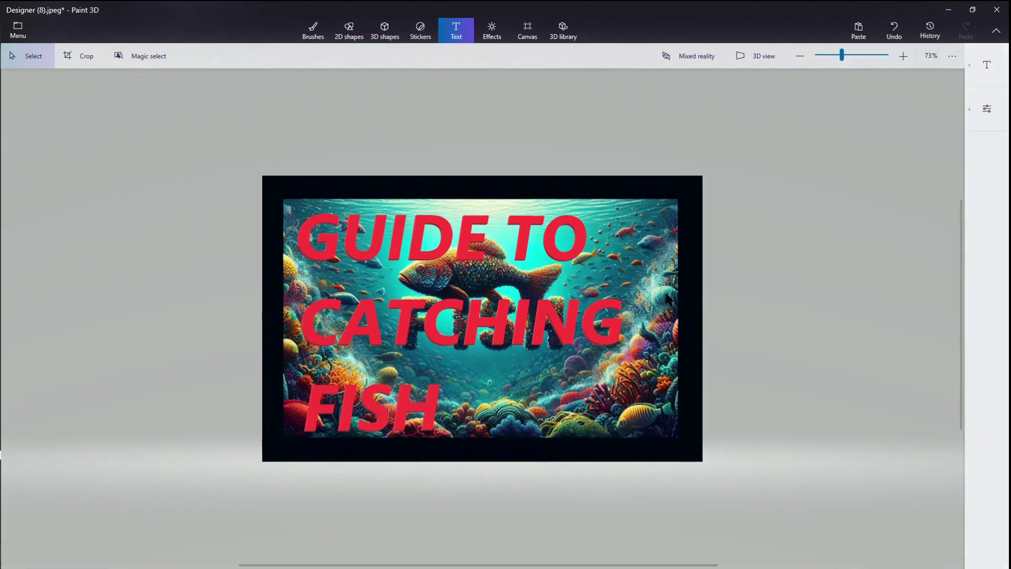